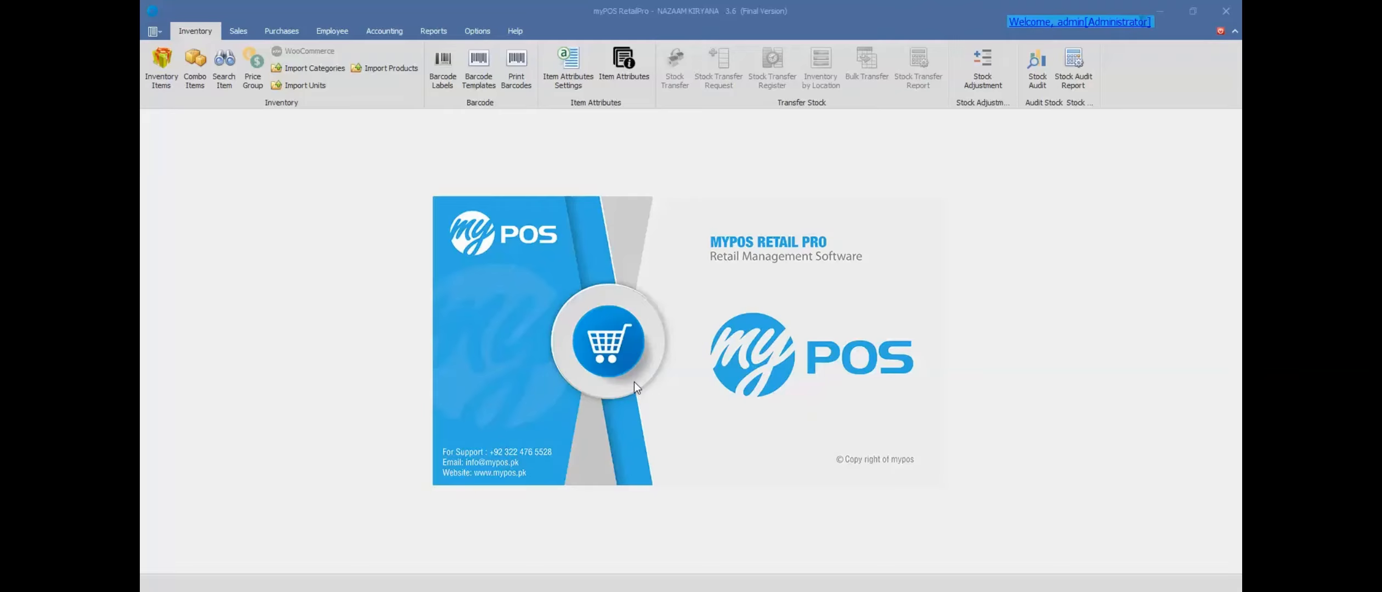
# Open the Price Group screen and examine the details of the existing groups in the price group definitions.
pyautogui.click(253, 78)
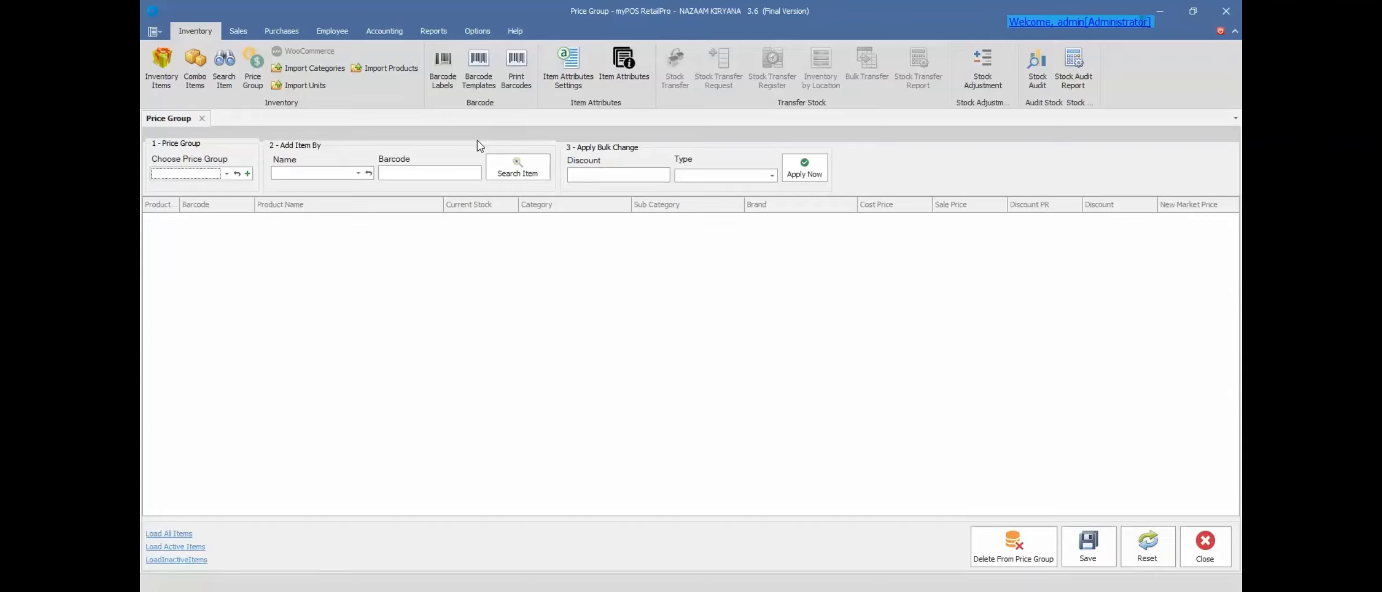
pyautogui.click(248, 174)
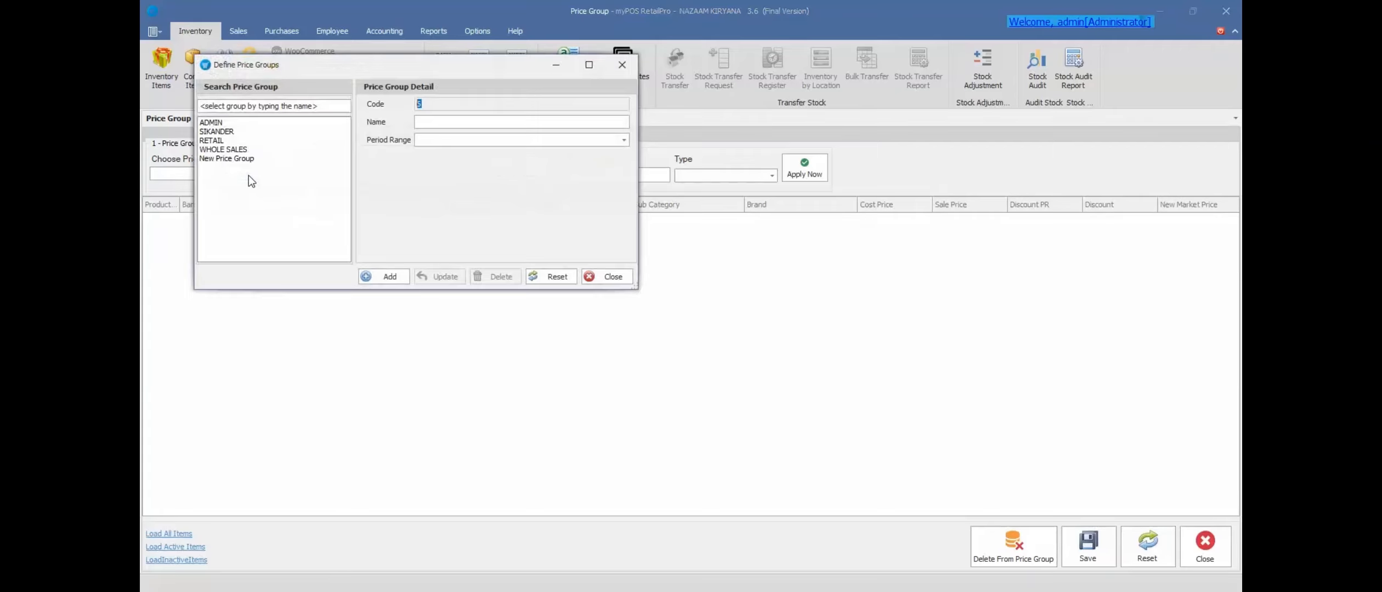
pyautogui.click(227, 124)
pyautogui.press('Down')
pyautogui.press('Down')
pyautogui.press('Down')
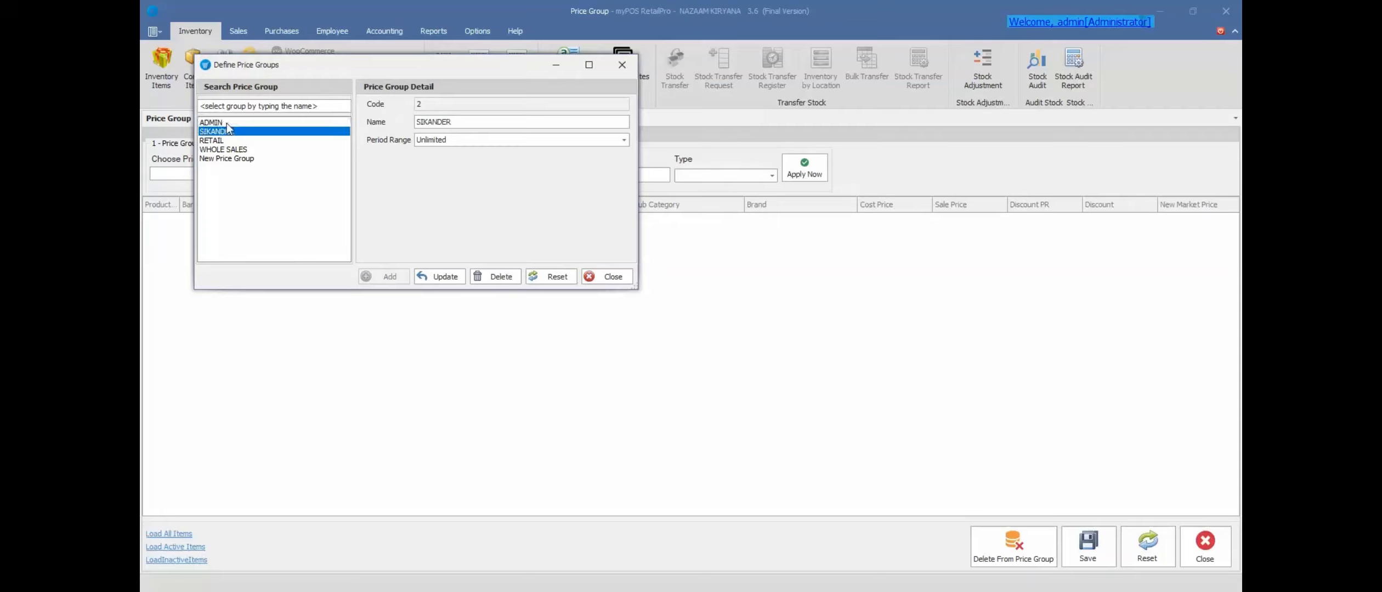
pyautogui.press('Up')
pyautogui.press('Up')
pyautogui.press('Up')
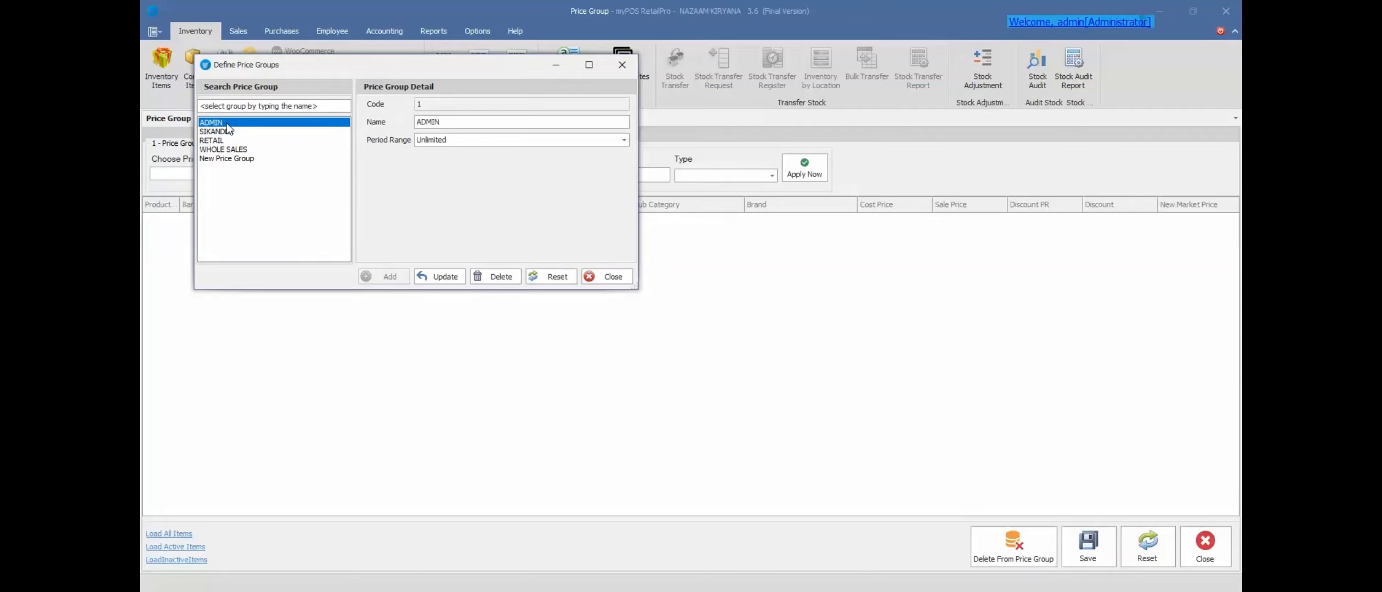
# Try a Specific period range for New Price Group, return it to Unlimited and close the price group definitions.
pyautogui.click(230, 159)
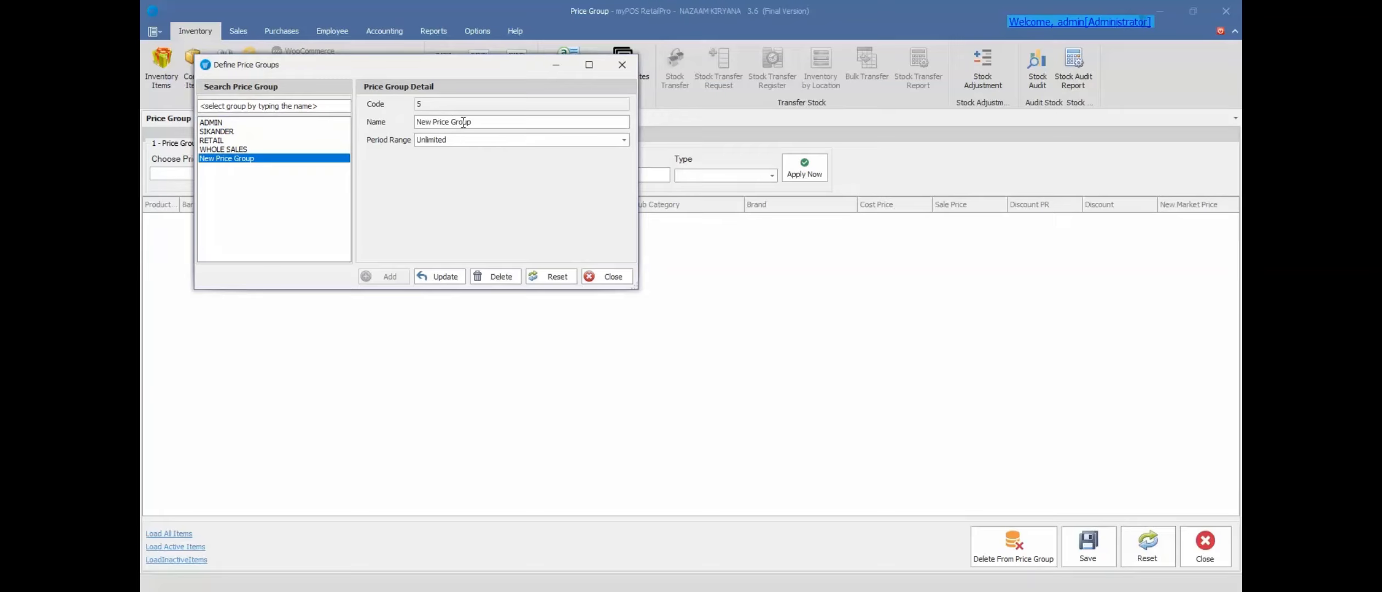
pyautogui.click(625, 143)
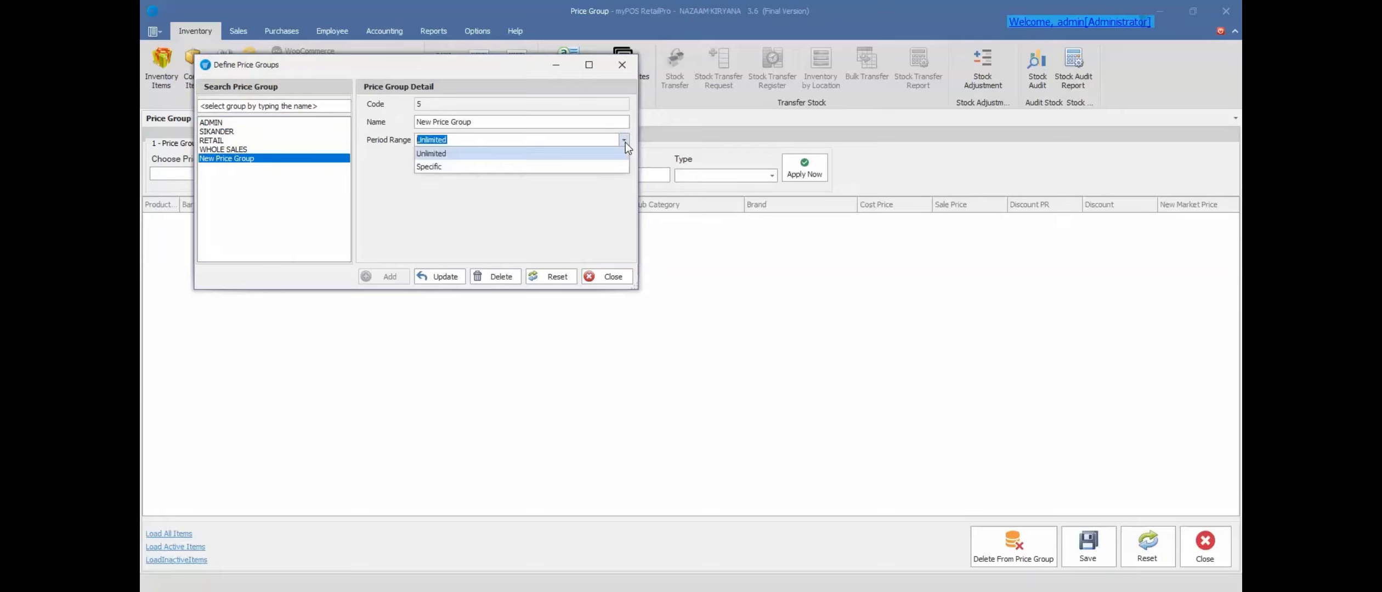
pyautogui.click(432, 166)
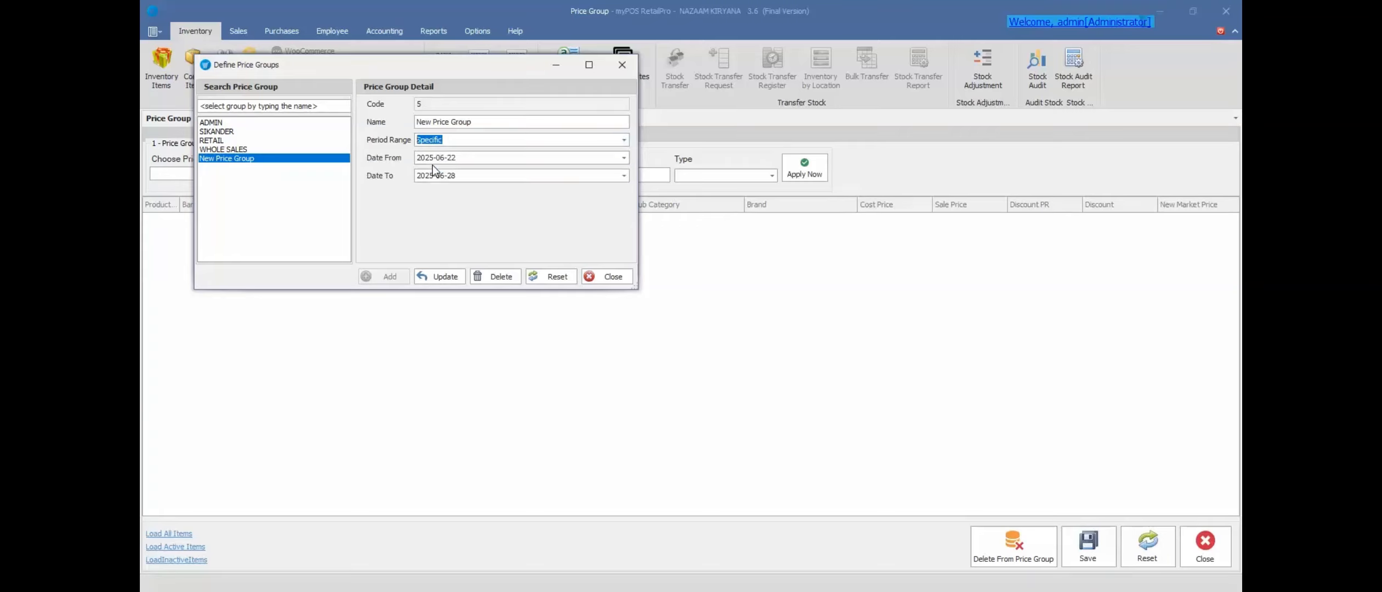
pyautogui.click(625, 158)
pyautogui.click(625, 158)
pyautogui.click(625, 140)
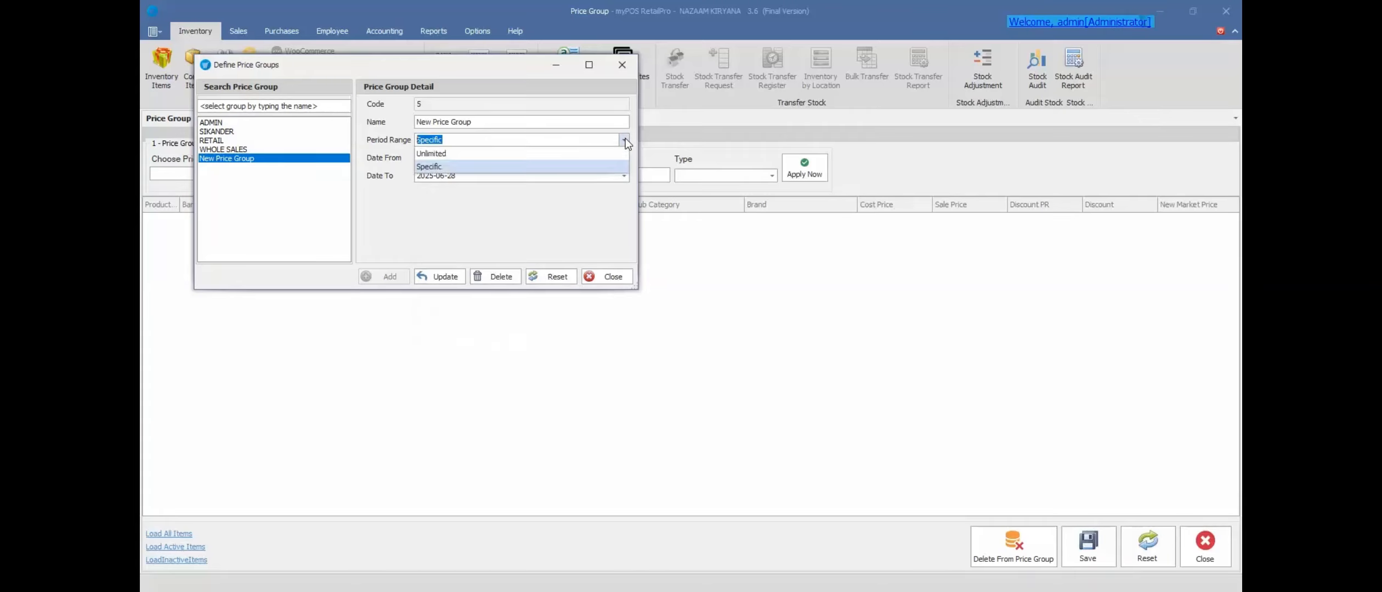
pyautogui.click(460, 155)
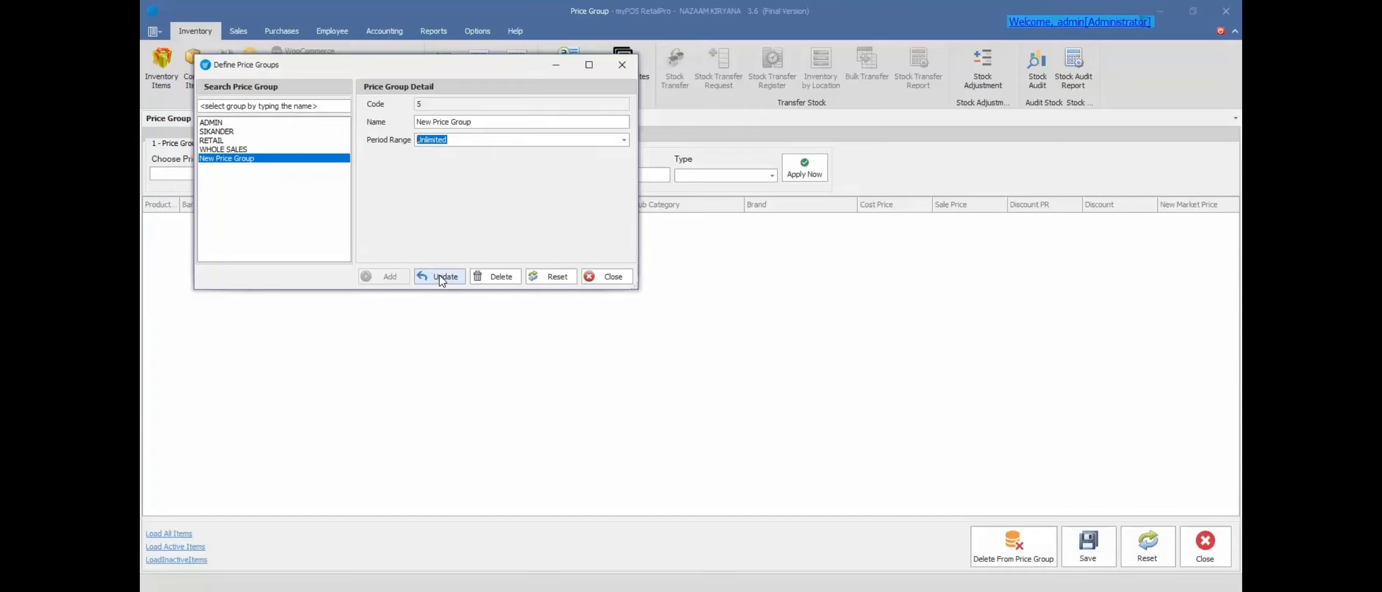
pyautogui.click(612, 278)
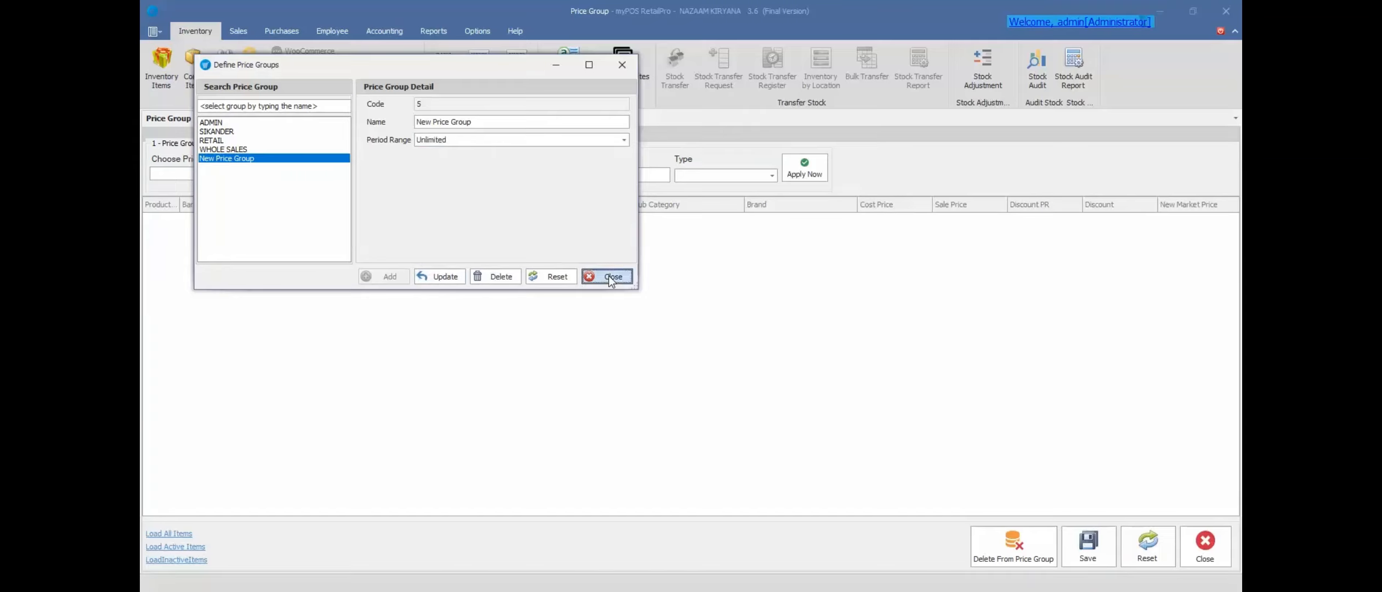
# Choose New Price Group as the price group to work on.
pyautogui.click(226, 174)
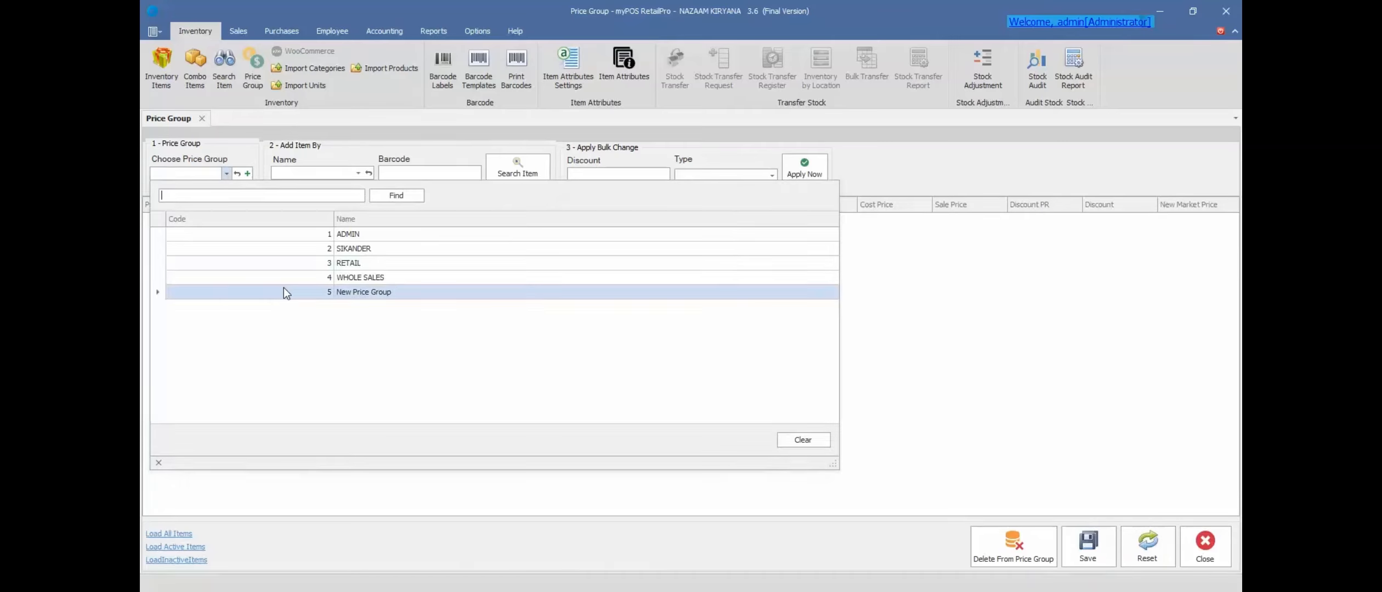
pyautogui.click(284, 290)
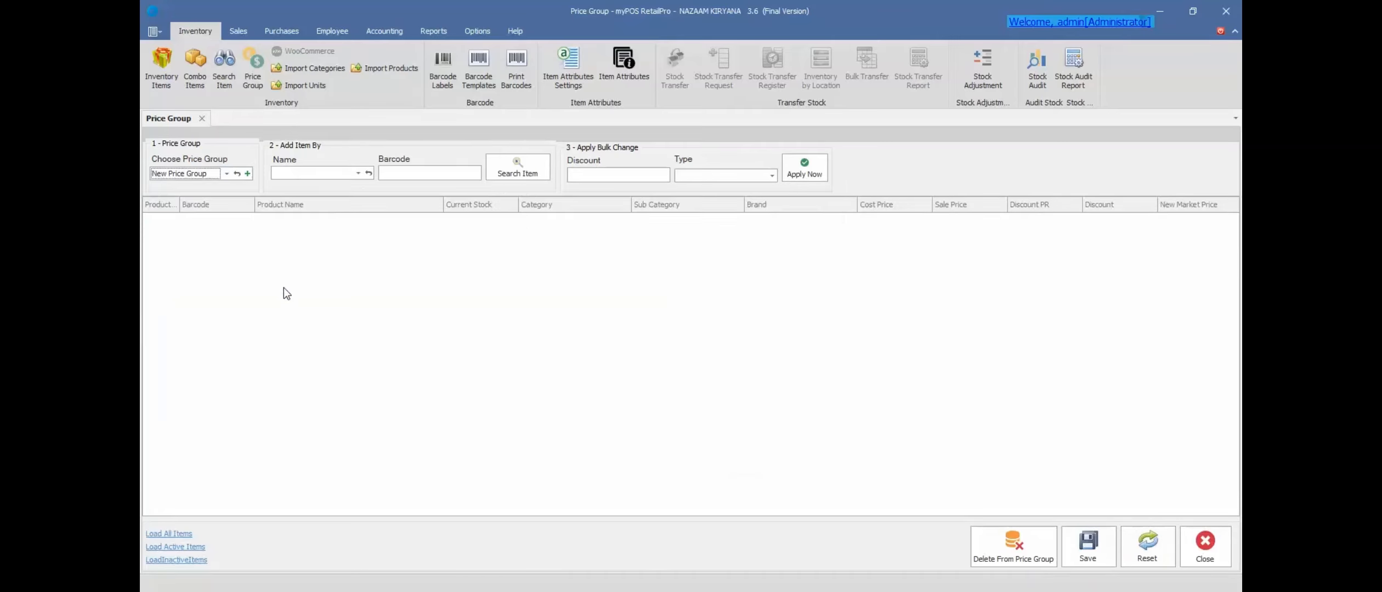
# Examine the ways of adding items by name, barcode and item search without adding any.
pyautogui.click(357, 174)
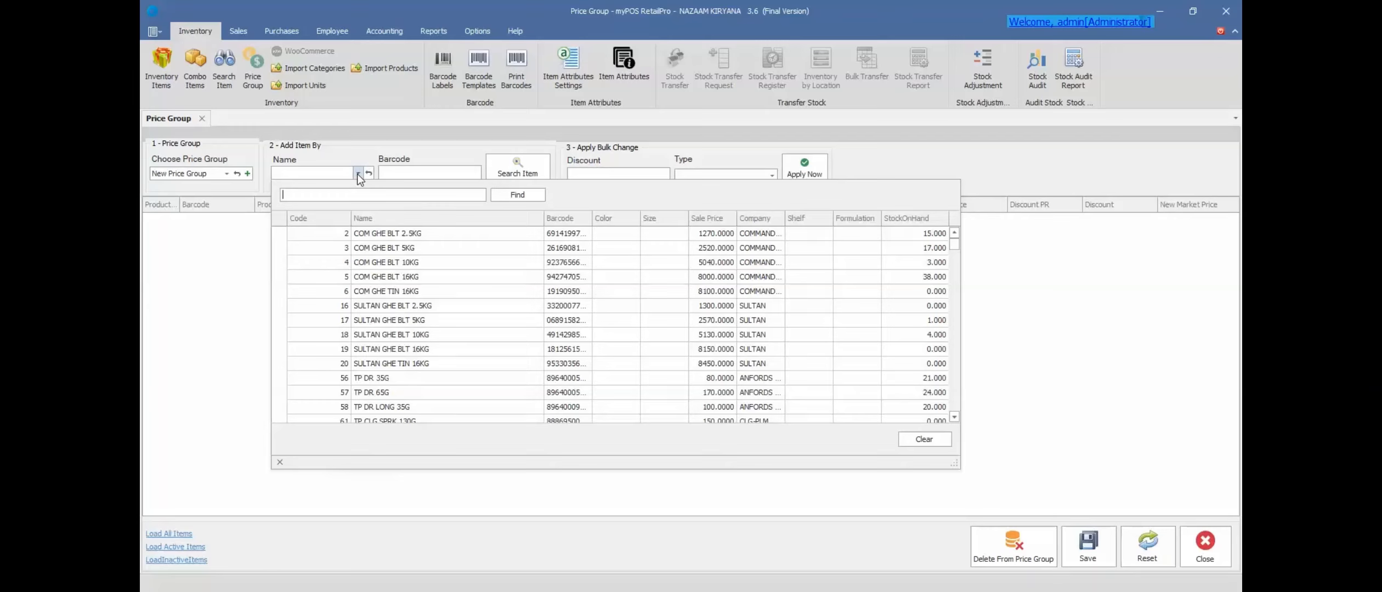
pyautogui.write('k')
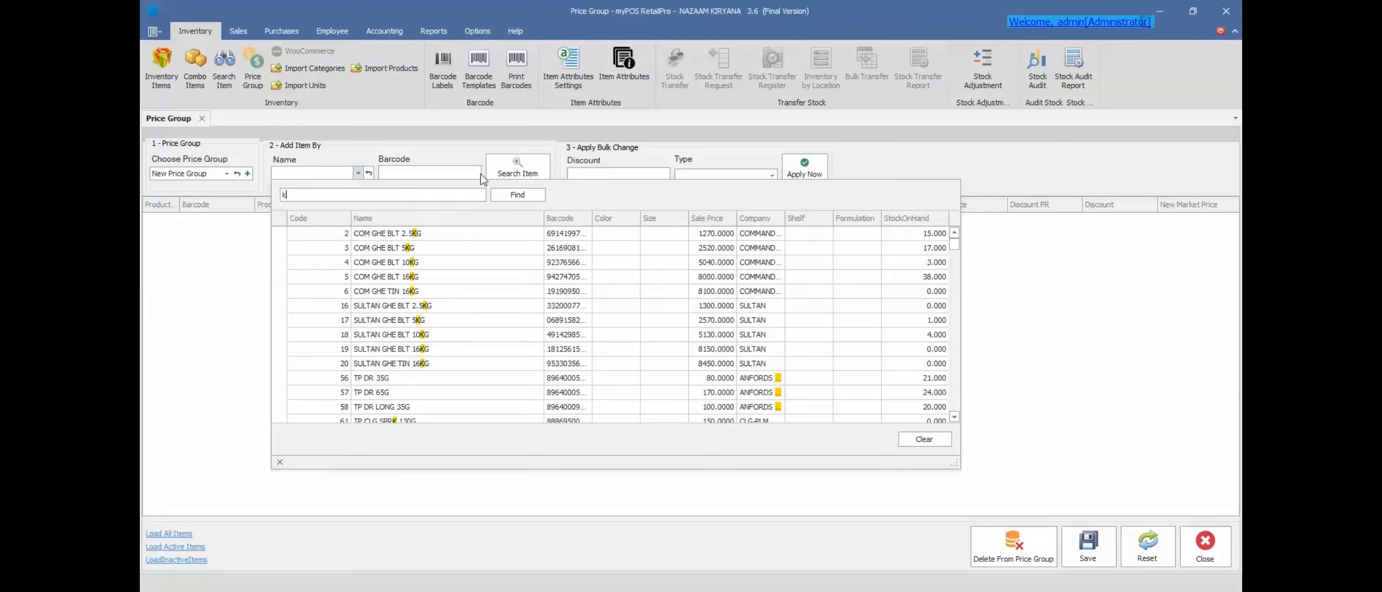
pyautogui.click(461, 175)
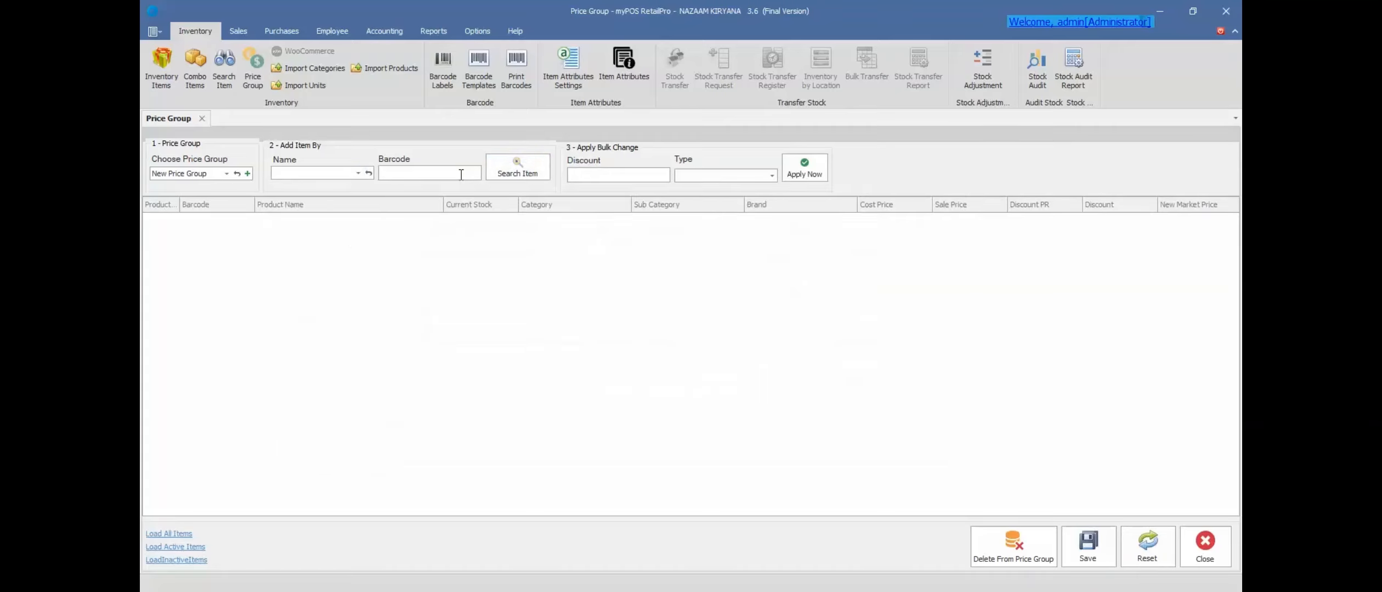
pyautogui.click(519, 172)
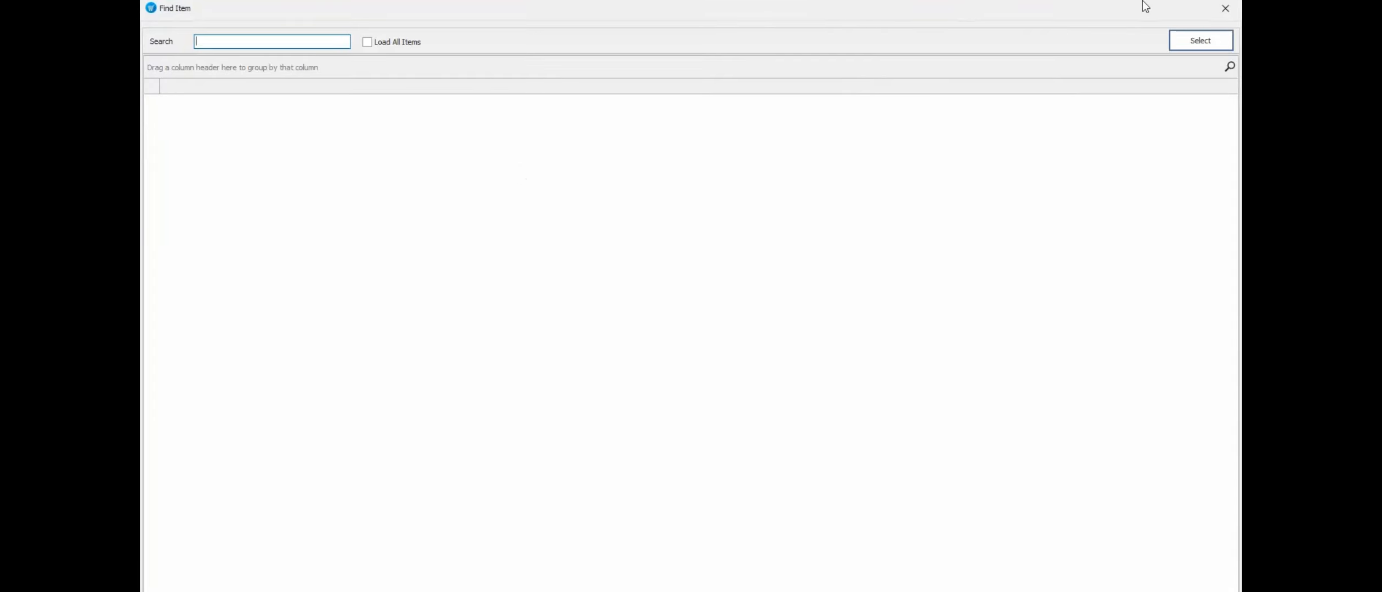
pyautogui.click(1227, 9)
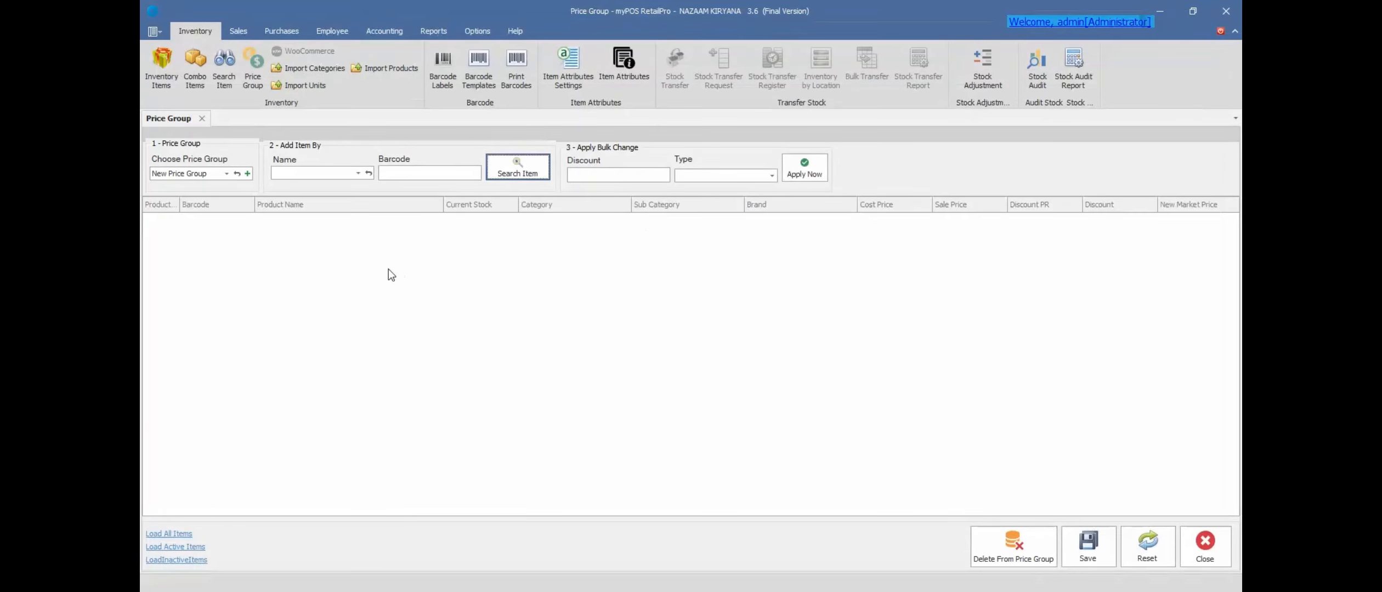
# Load all items and filter the Category column to COSMETICS, KITCHEN CARE and SHOE CARE.
pyautogui.click(165, 534)
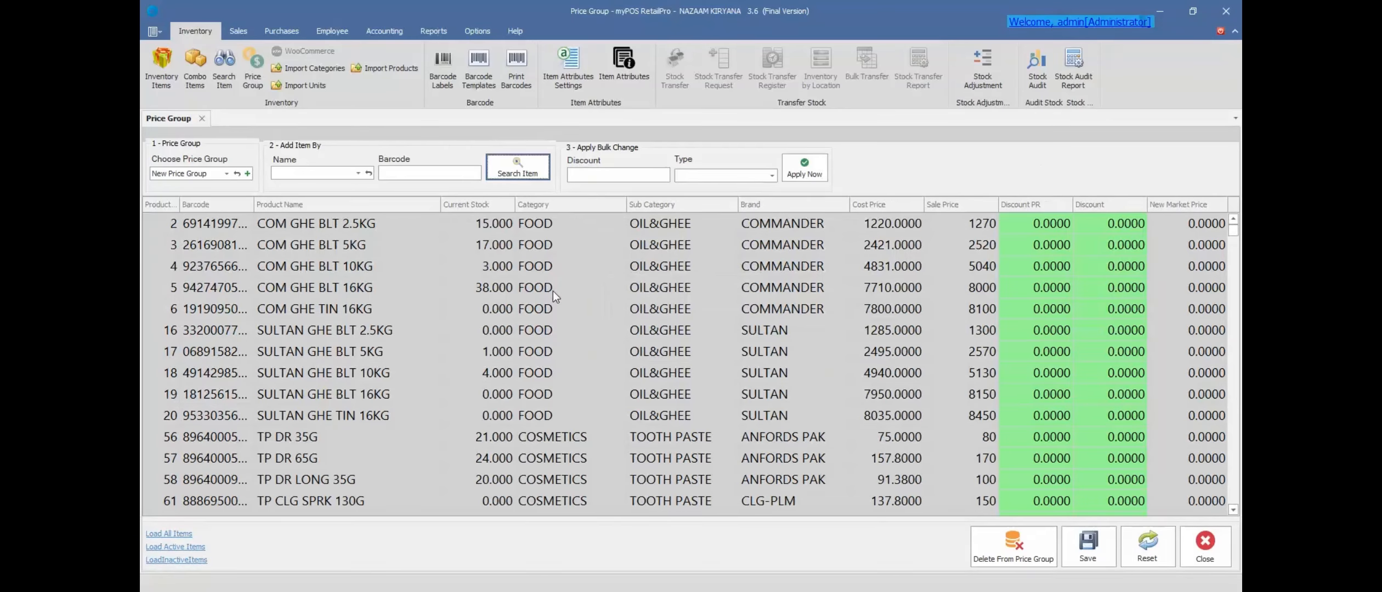
pyautogui.moveTo(1232, 225)
pyautogui.mouseDown()
pyautogui.moveTo(1238, 455)
pyautogui.moveTo(1238, 231)
pyautogui.mouseUp()
pyautogui.click(622, 202)
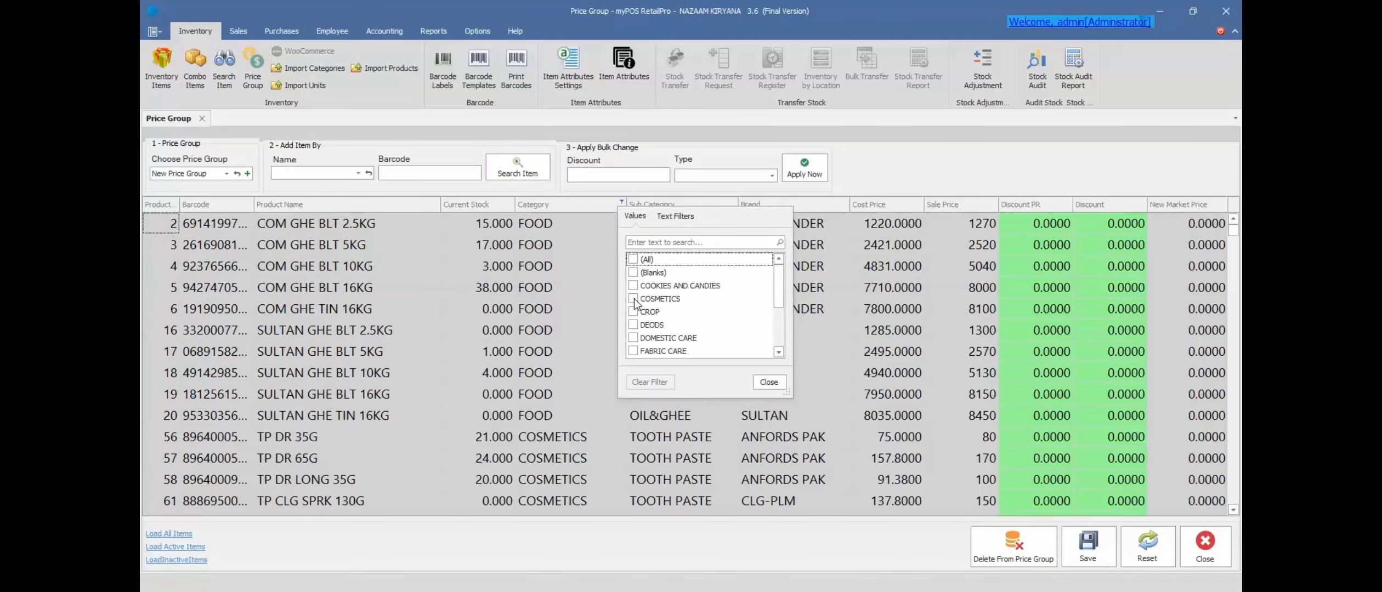
pyautogui.click(635, 298)
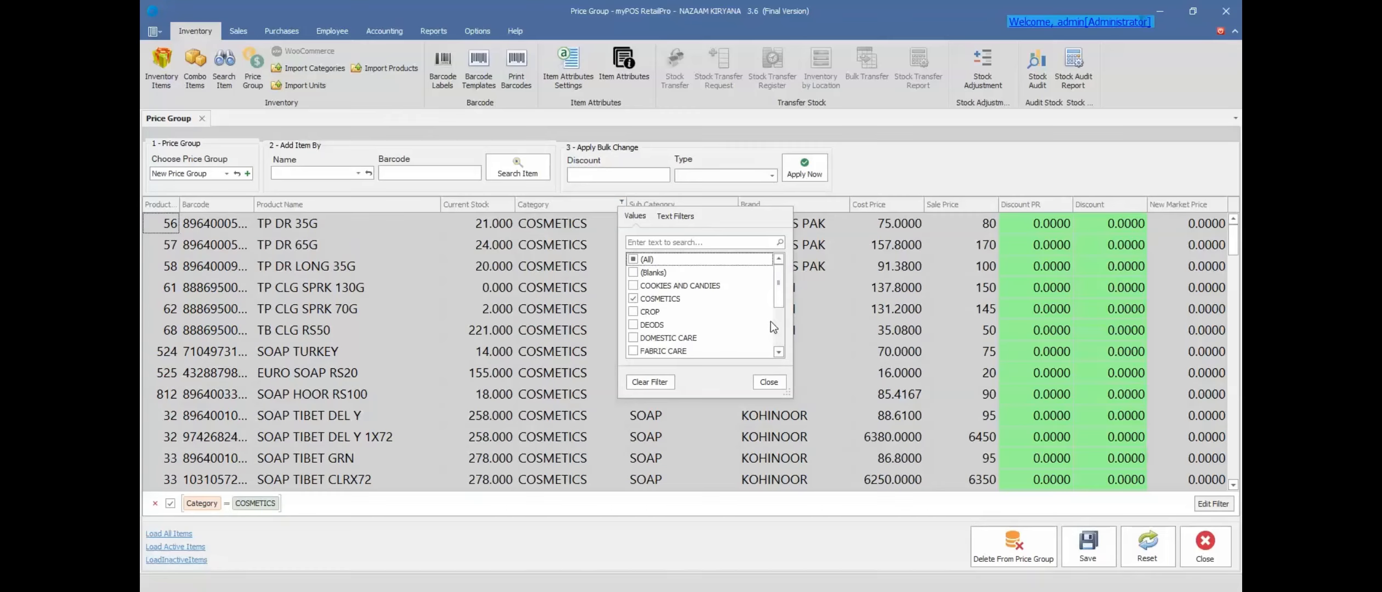
pyautogui.click(778, 334)
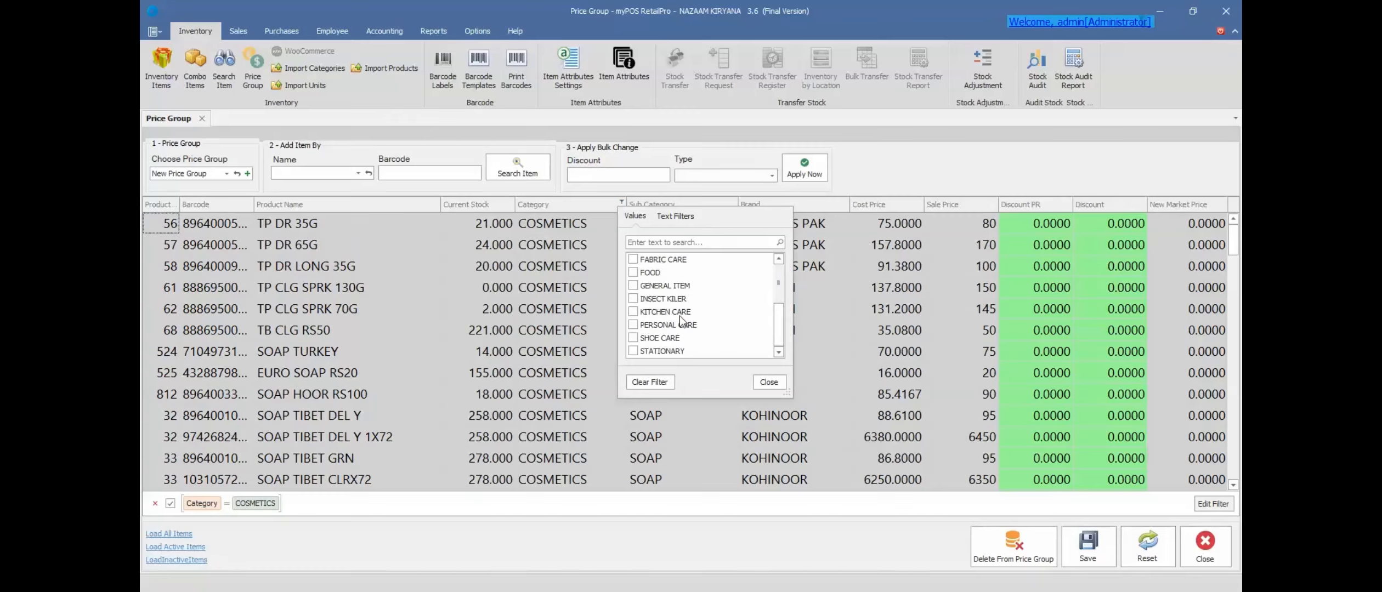
pyautogui.click(634, 313)
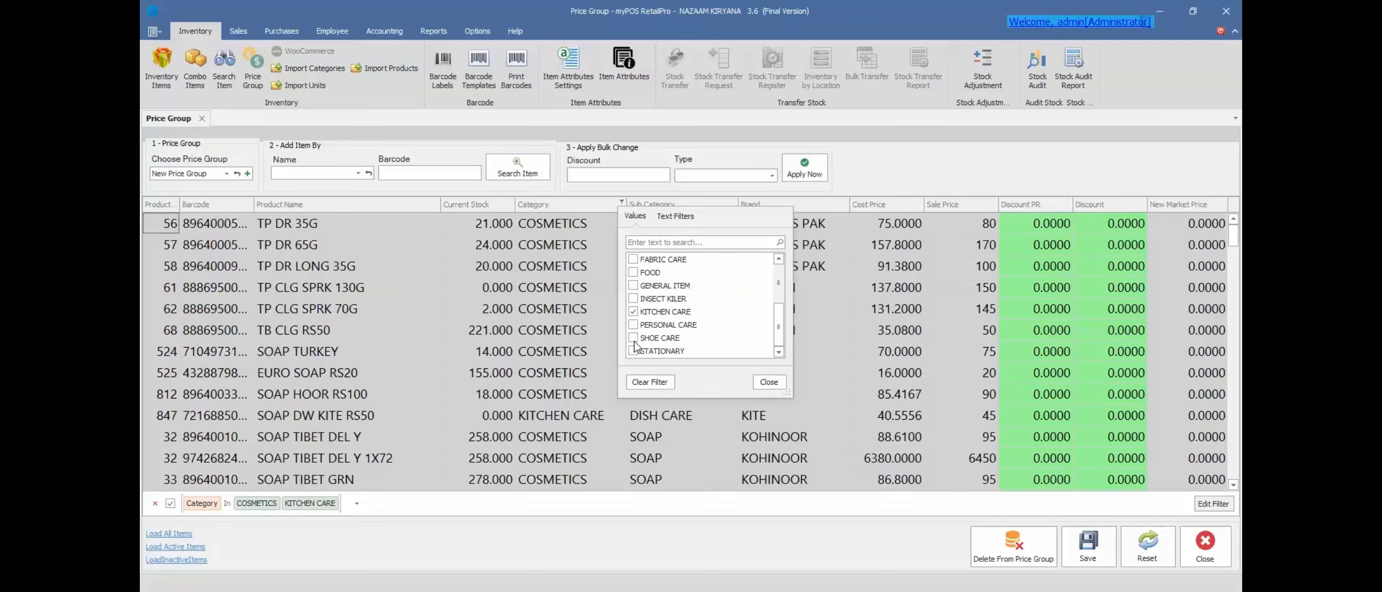
pyautogui.click(633, 338)
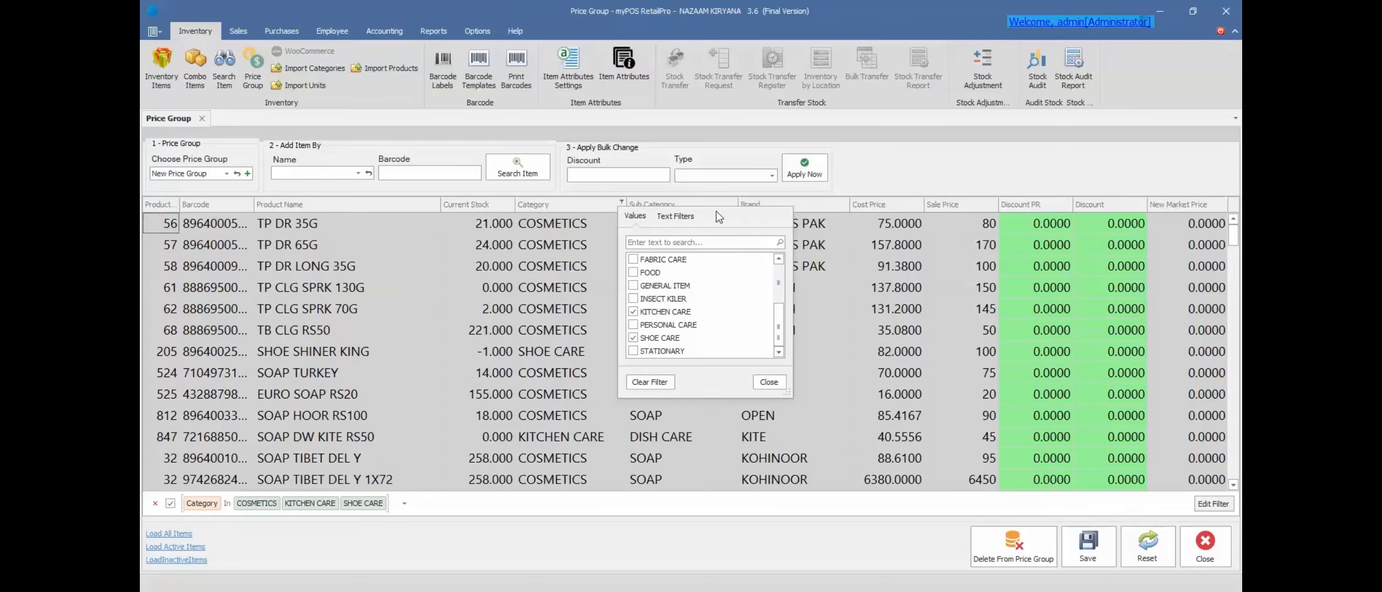
pyautogui.click(584, 204)
# Filter the Sub Category column to DEOD, FIRE, SOAP and TOOTH PASTE.
pyautogui.click(733, 203)
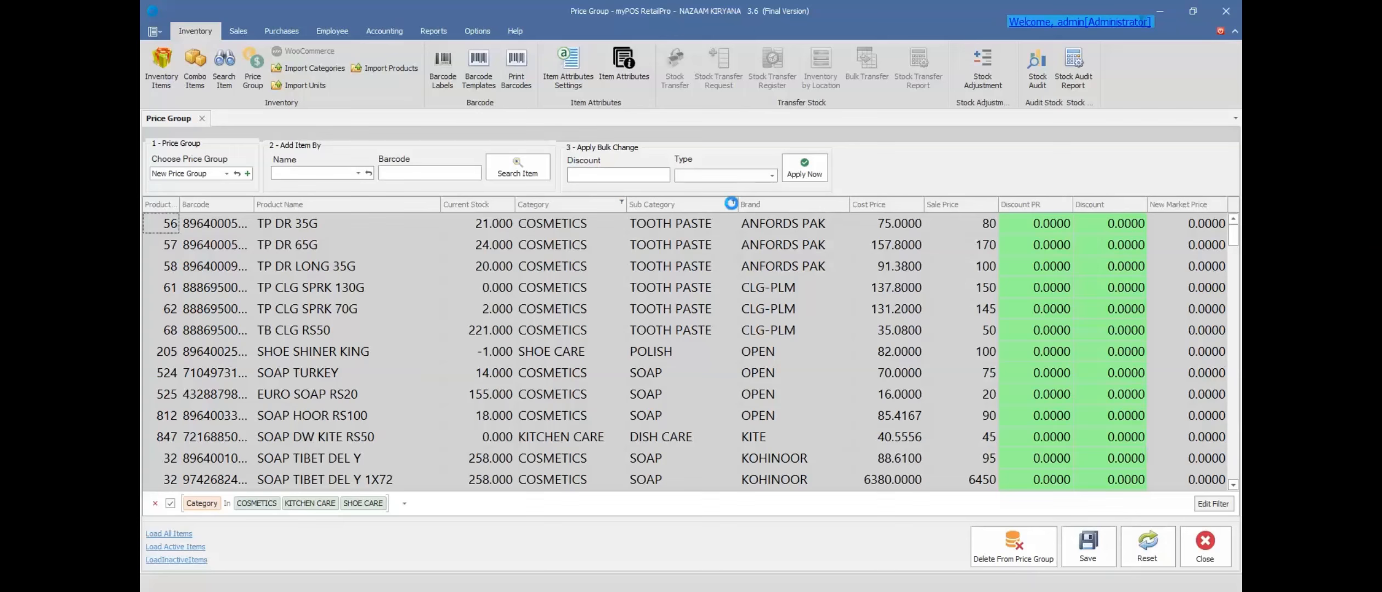
pyautogui.click(746, 273)
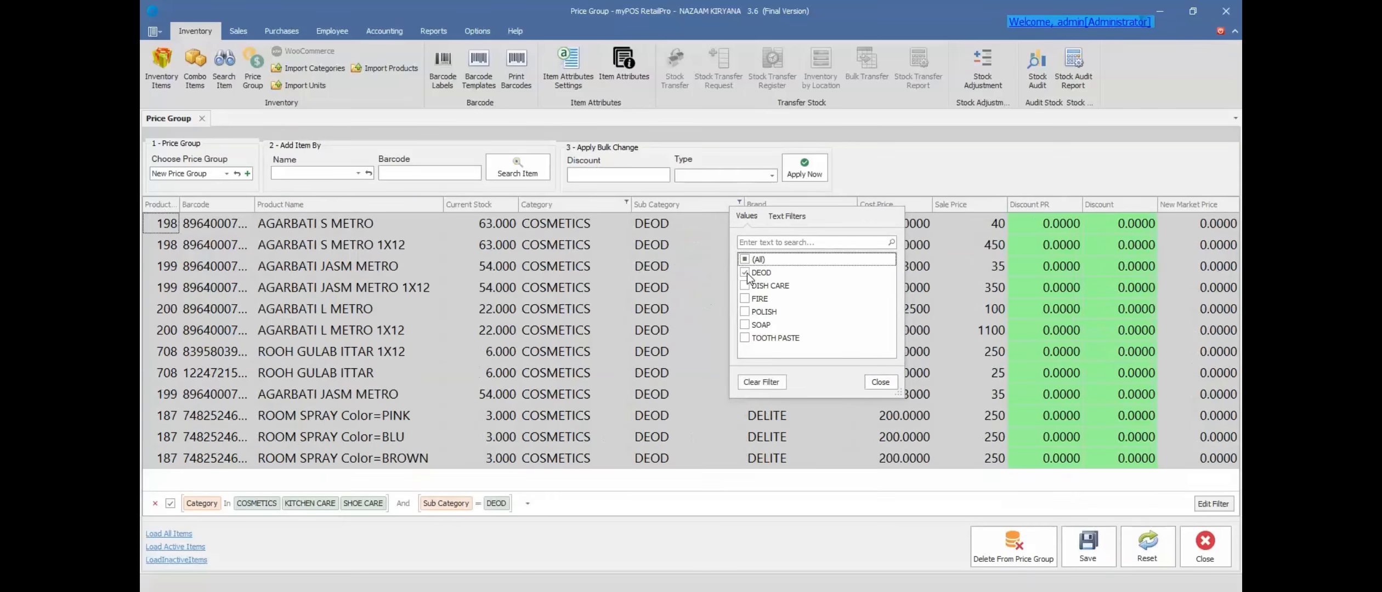
pyautogui.click(745, 299)
pyautogui.click(745, 325)
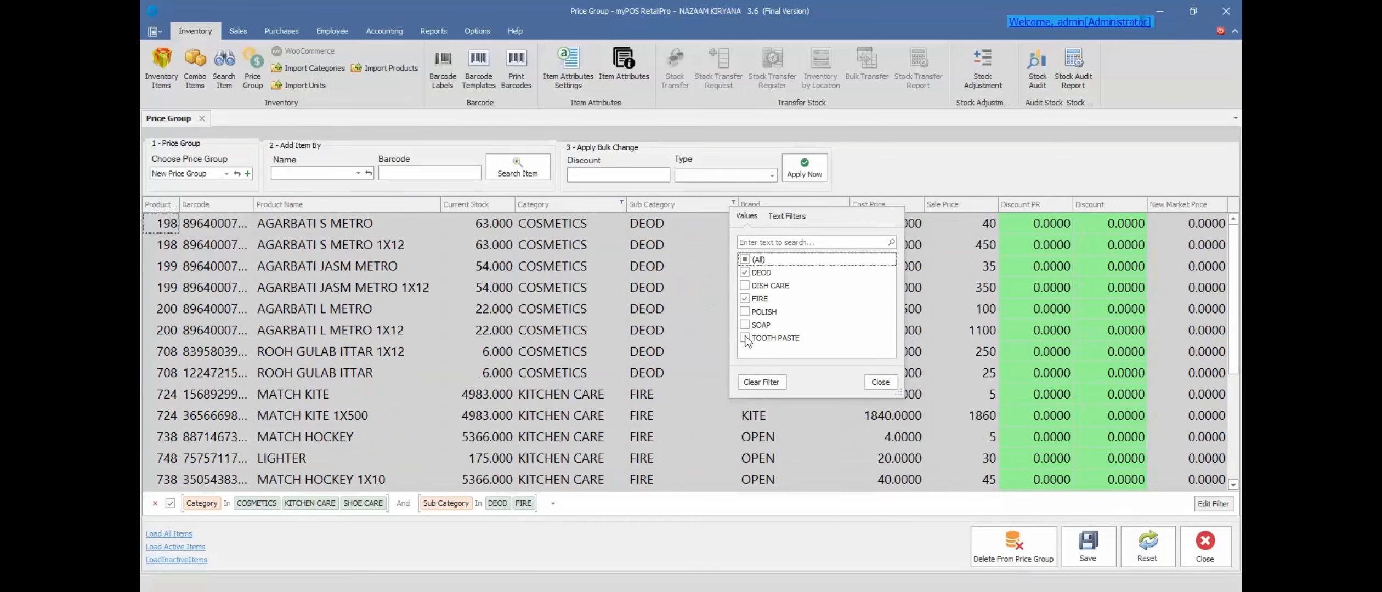
pyautogui.click(745, 338)
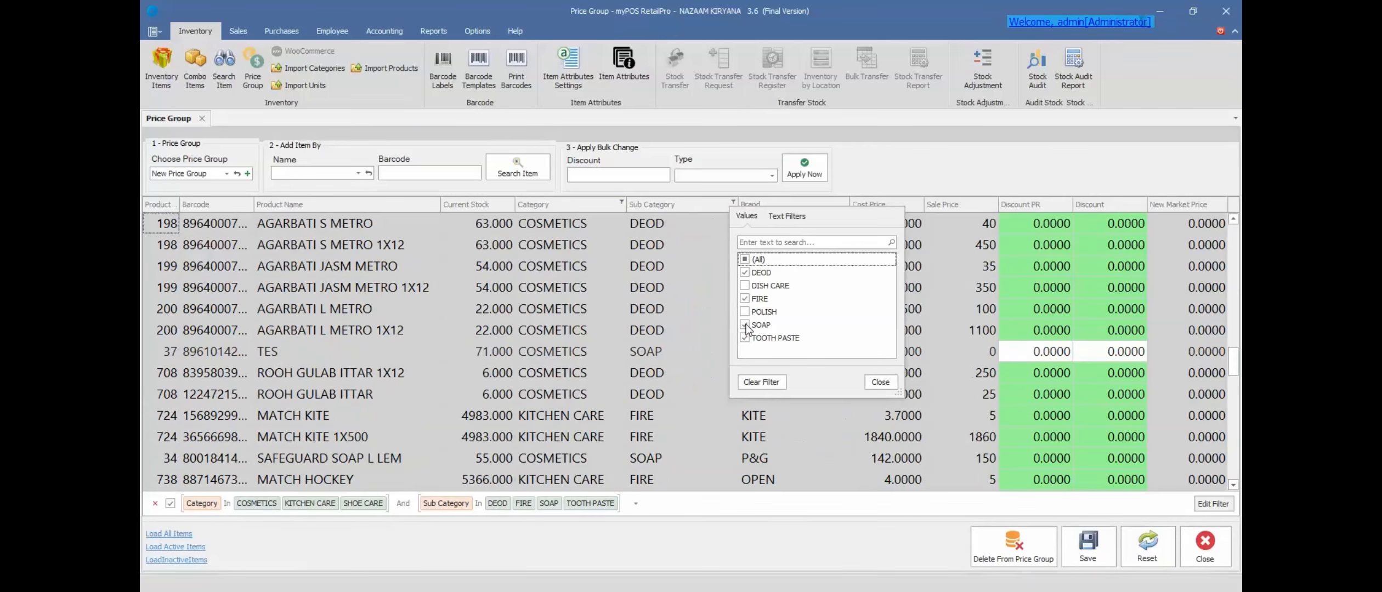
pyautogui.click(873, 173)
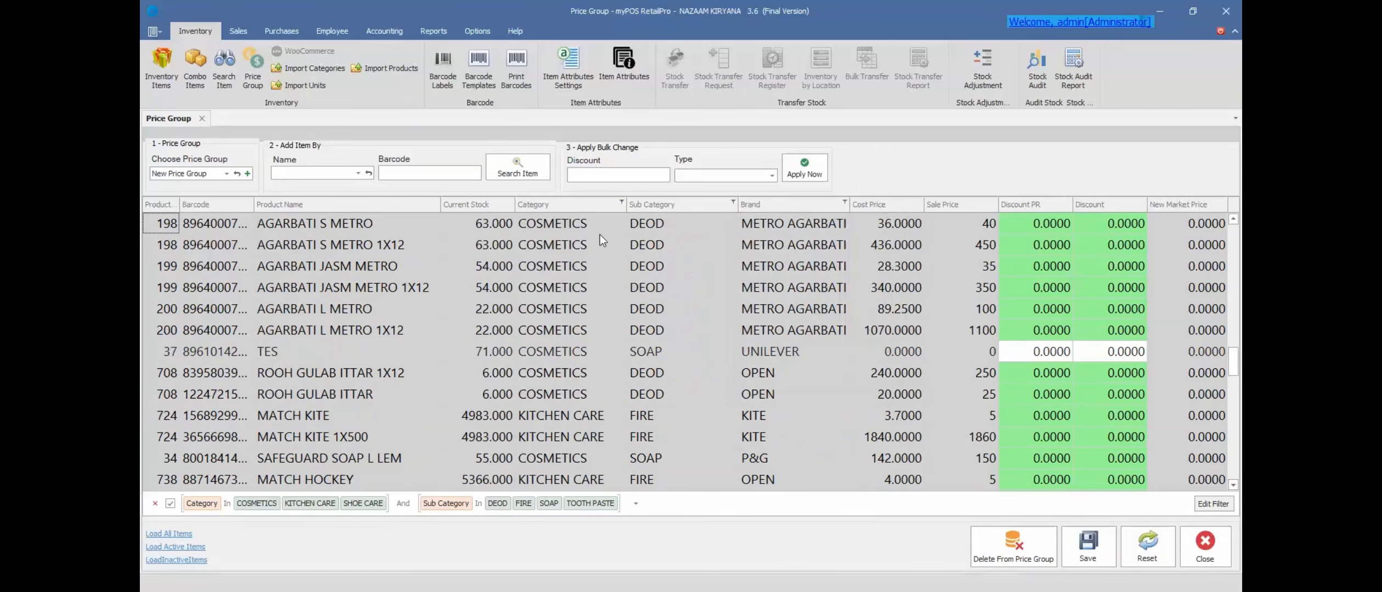
# Remove the AGARBATI JASM METRO item priced at 35 and the TES item from the list, confirming both removals.
pyautogui.click(164, 265)
pyautogui.press('Delete')
pyautogui.click(663, 332)
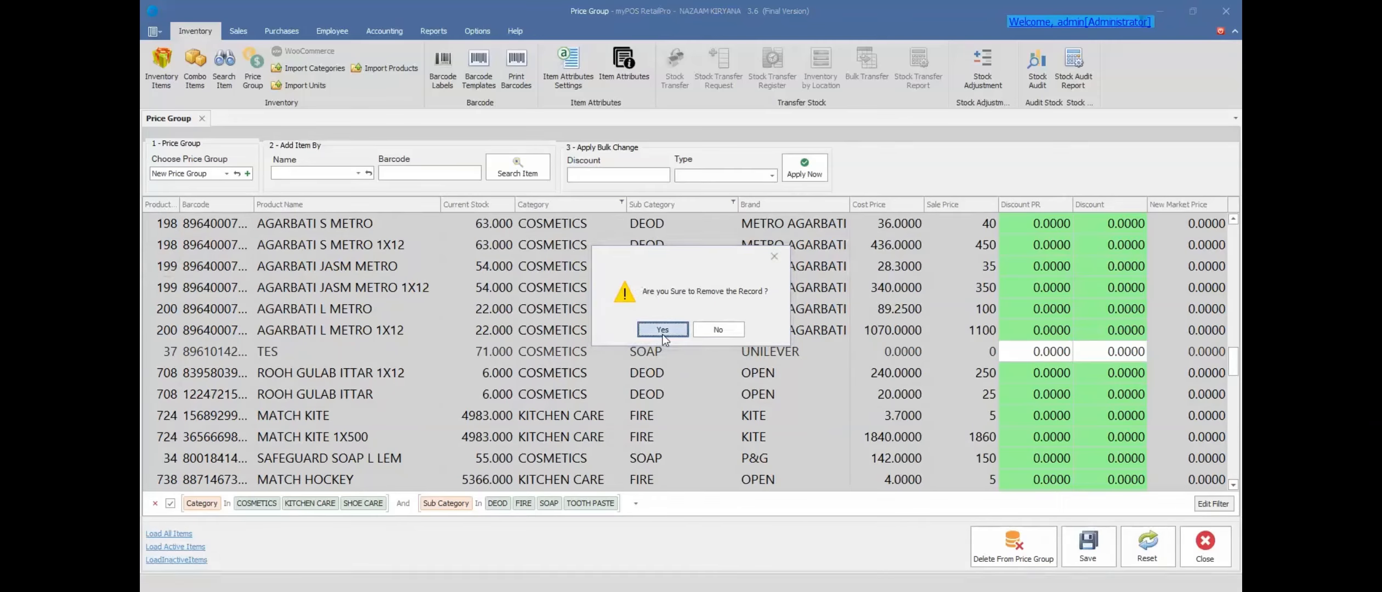
pyautogui.click(270, 329)
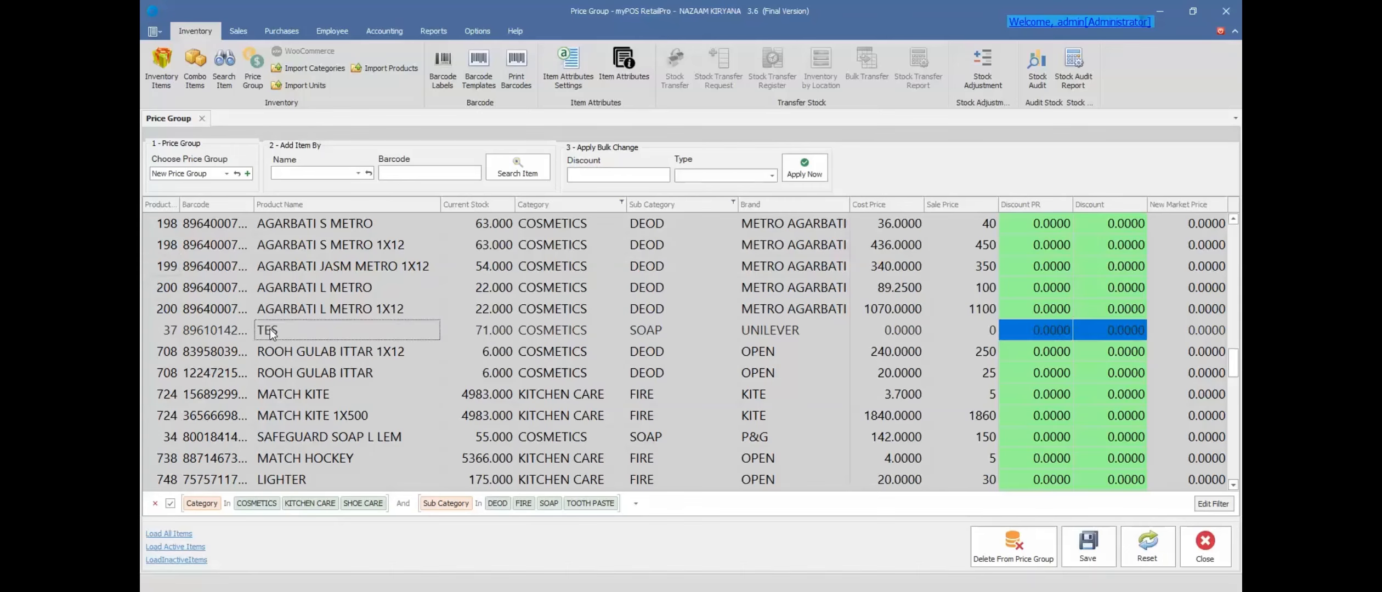
pyautogui.press('Delete')
pyautogui.press('Return')
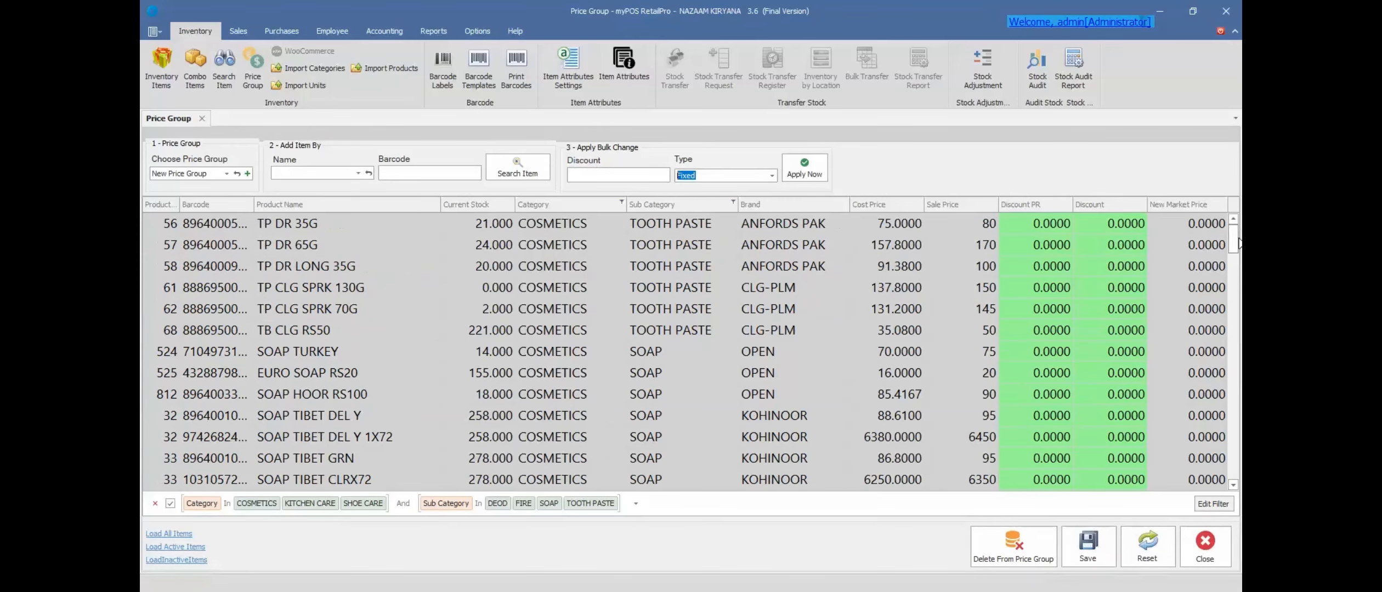
# Apply a bulk discount of 5 with the Percentage type to the filtered items.
pyautogui.moveTo(1237, 243)
pyautogui.mouseDown()
pyautogui.moveTo(1240, 460)
pyautogui.moveTo(1234, 222)
pyautogui.mouseUp()
pyautogui.click(845, 203)
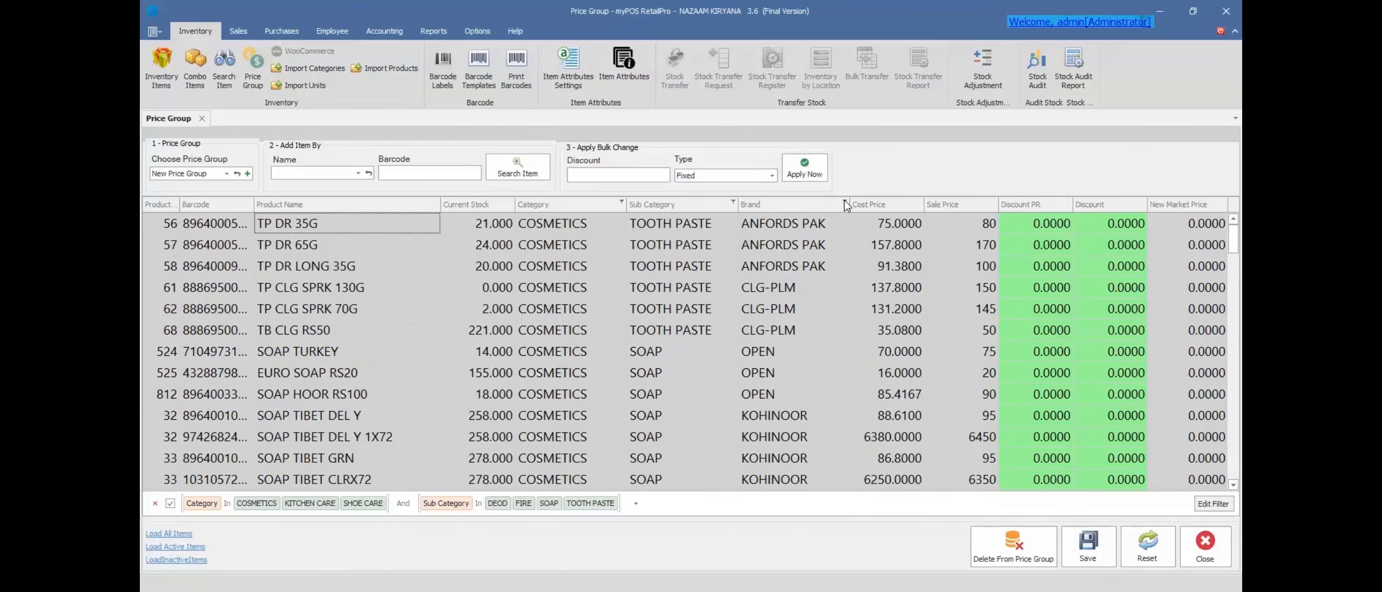
pyautogui.click(912, 181)
pyautogui.click(626, 176)
pyautogui.write('5')
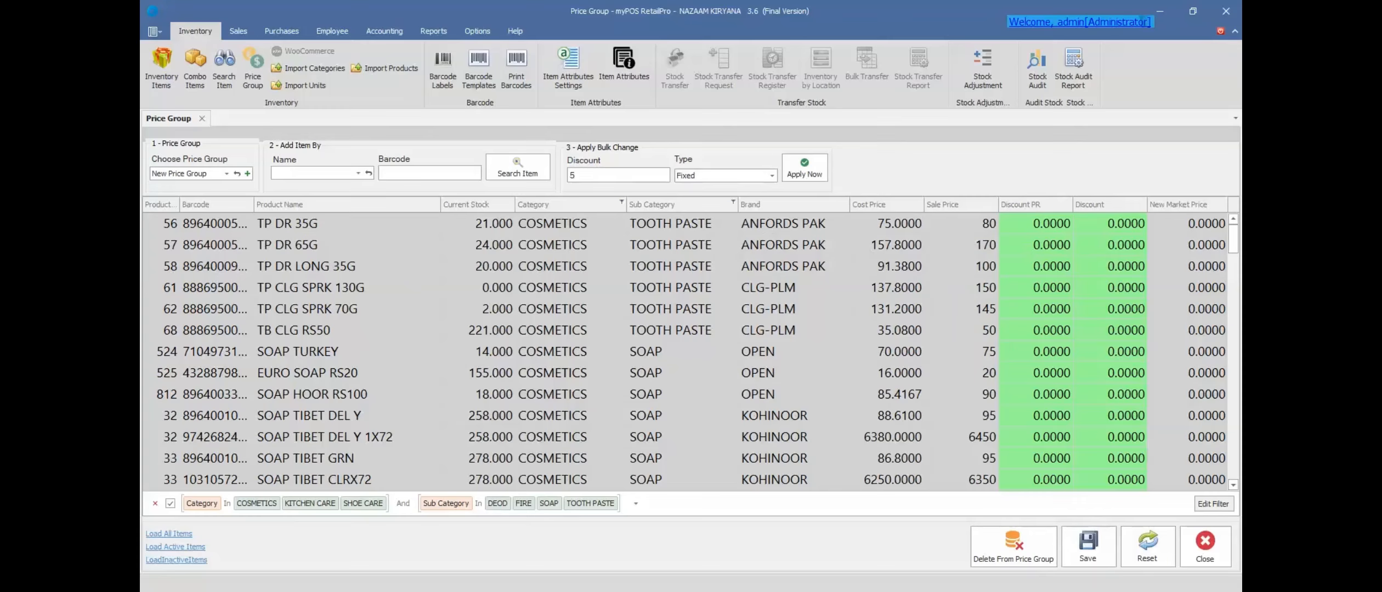
pyautogui.click(772, 175)
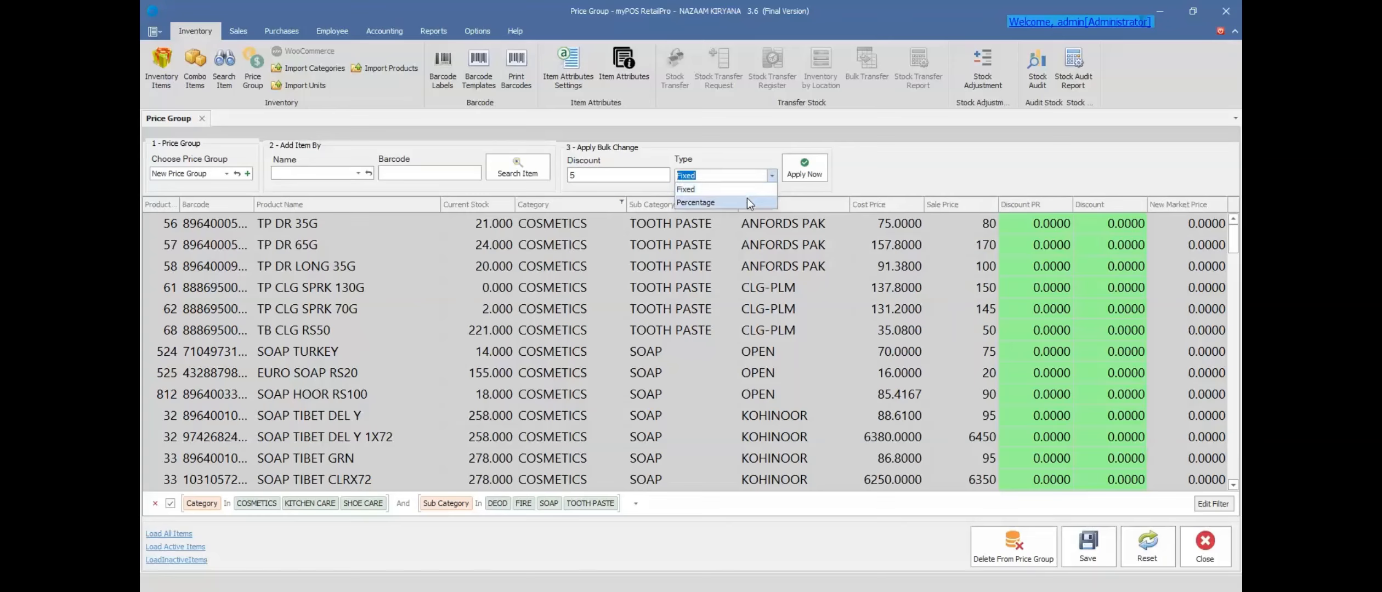
pyautogui.click(749, 202)
pyautogui.click(799, 174)
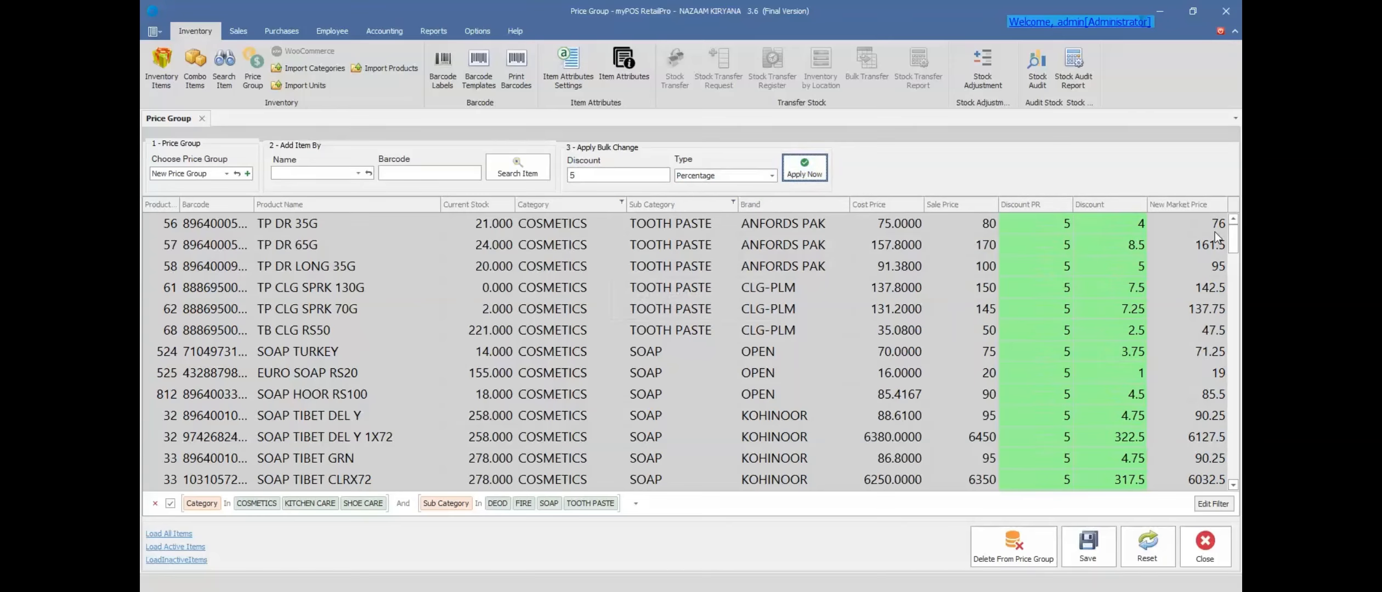
# Set the discount amount of the TP CLG SPRK 130G item to 8.
pyautogui.moveTo(1233, 237)
pyautogui.mouseDown()
pyautogui.moveTo(1240, 464)
pyautogui.moveTo(1239, 230)
pyautogui.mouseUp()
pyautogui.click(1111, 291)
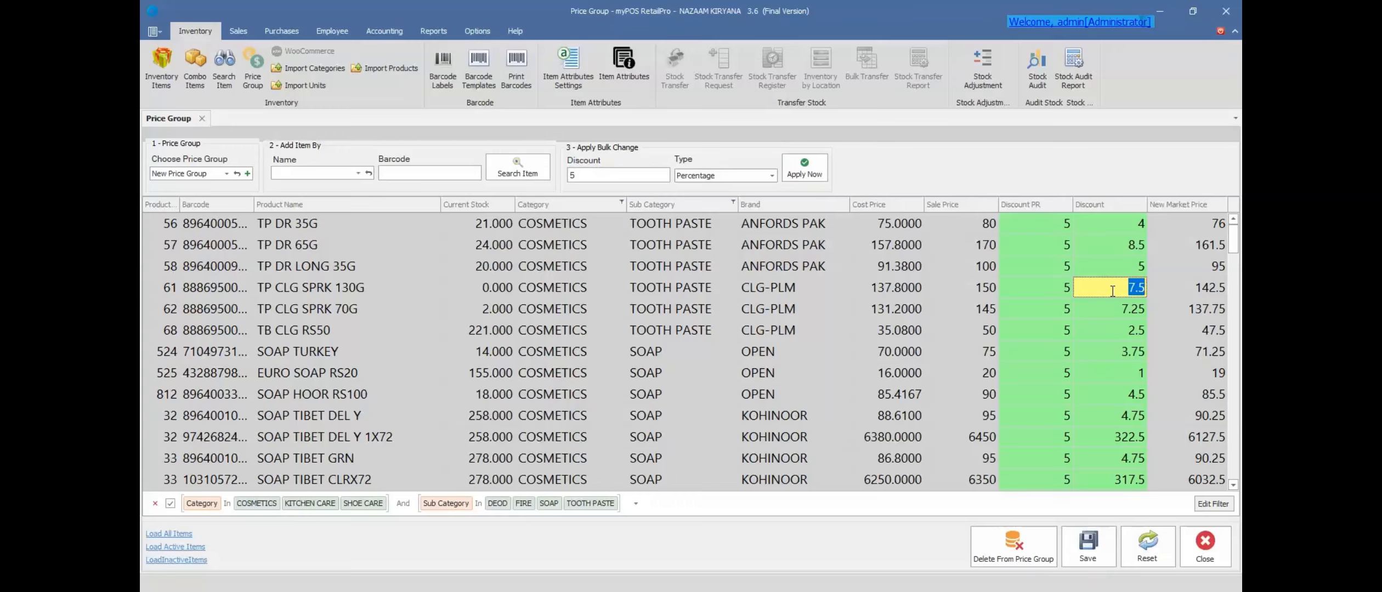
pyautogui.write('8')
pyautogui.press('Return')
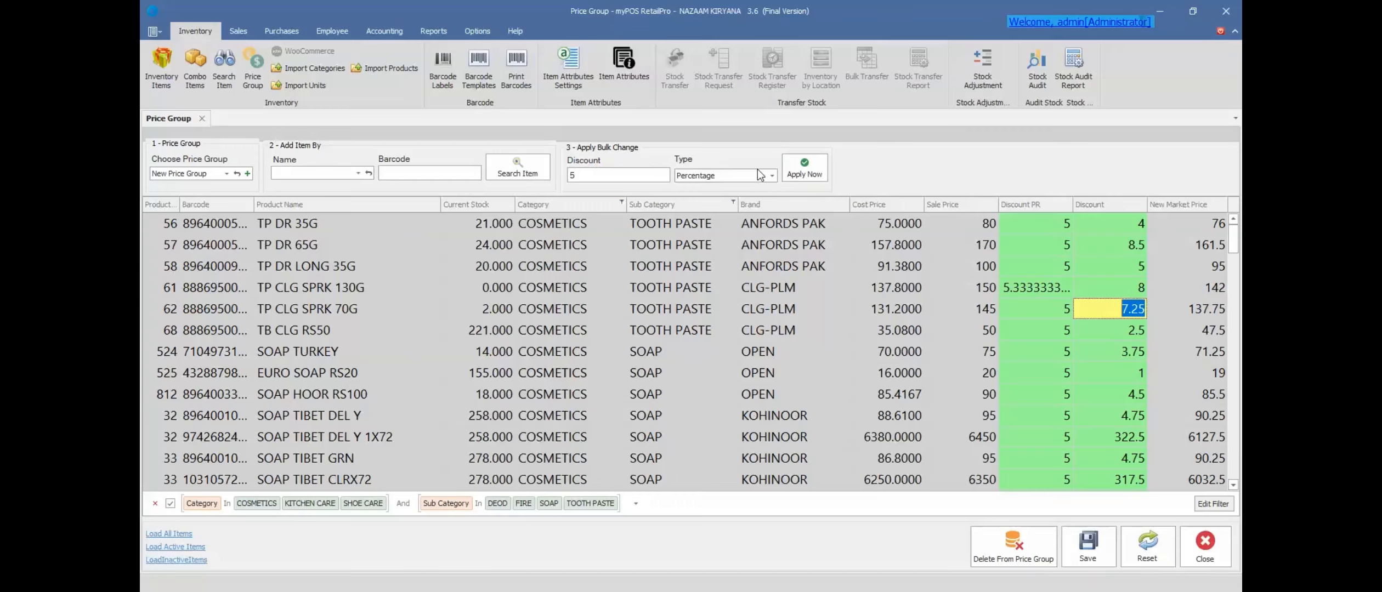
# Apply a bulk discount of 10 with the Fixed type to the filtered items and save the price group.
pyautogui.click(651, 175)
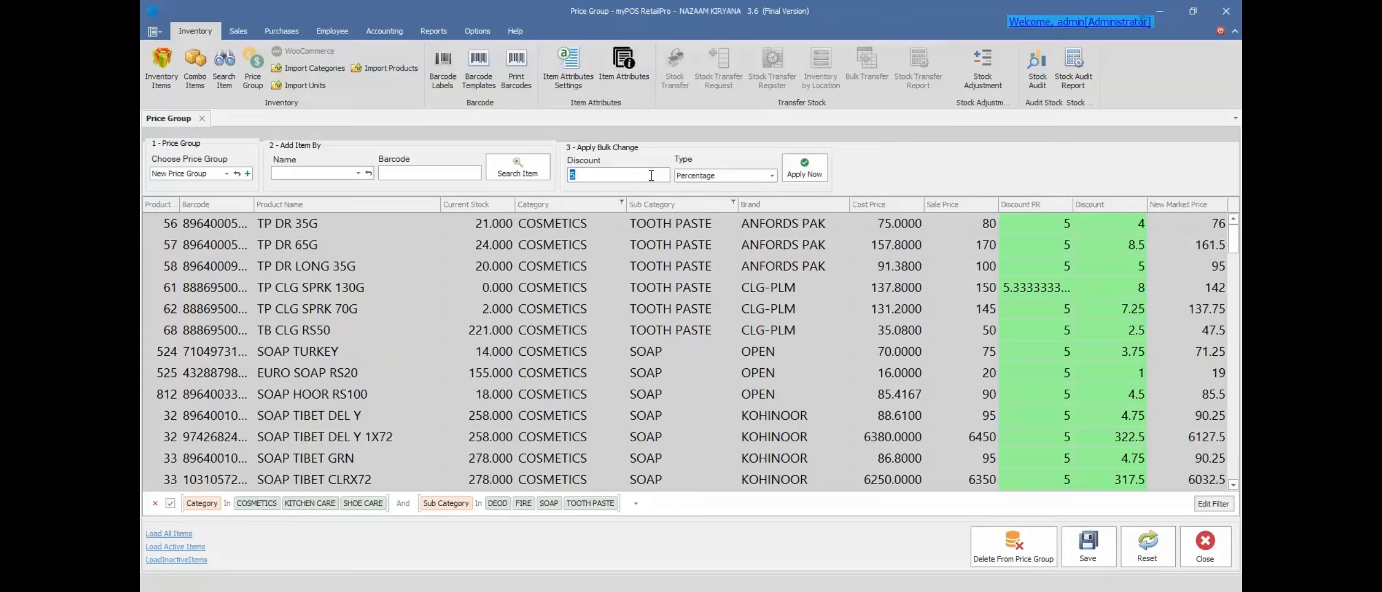
pyautogui.write('10')
pyautogui.click(771, 176)
pyautogui.click(767, 198)
pyautogui.click(802, 176)
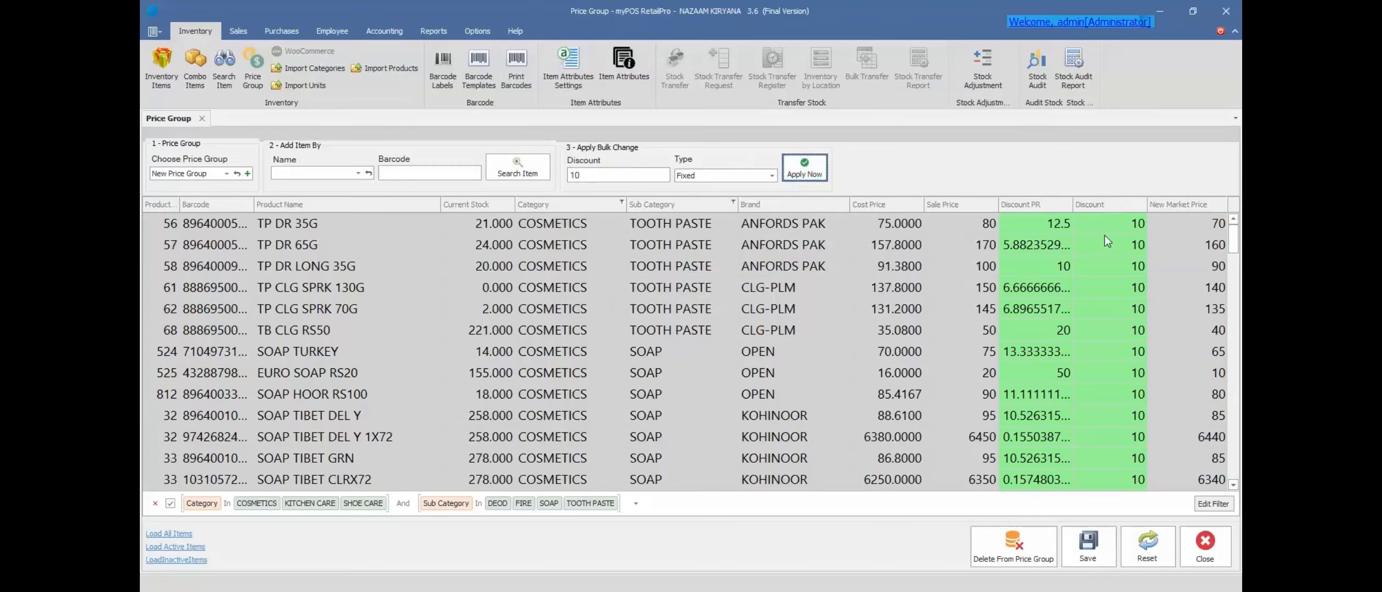
pyautogui.moveTo(1237, 250)
pyautogui.mouseDown()
pyautogui.moveTo(1237, 290)
pyautogui.moveTo(1240, 242)
pyautogui.mouseUp()
pyautogui.click(1085, 545)
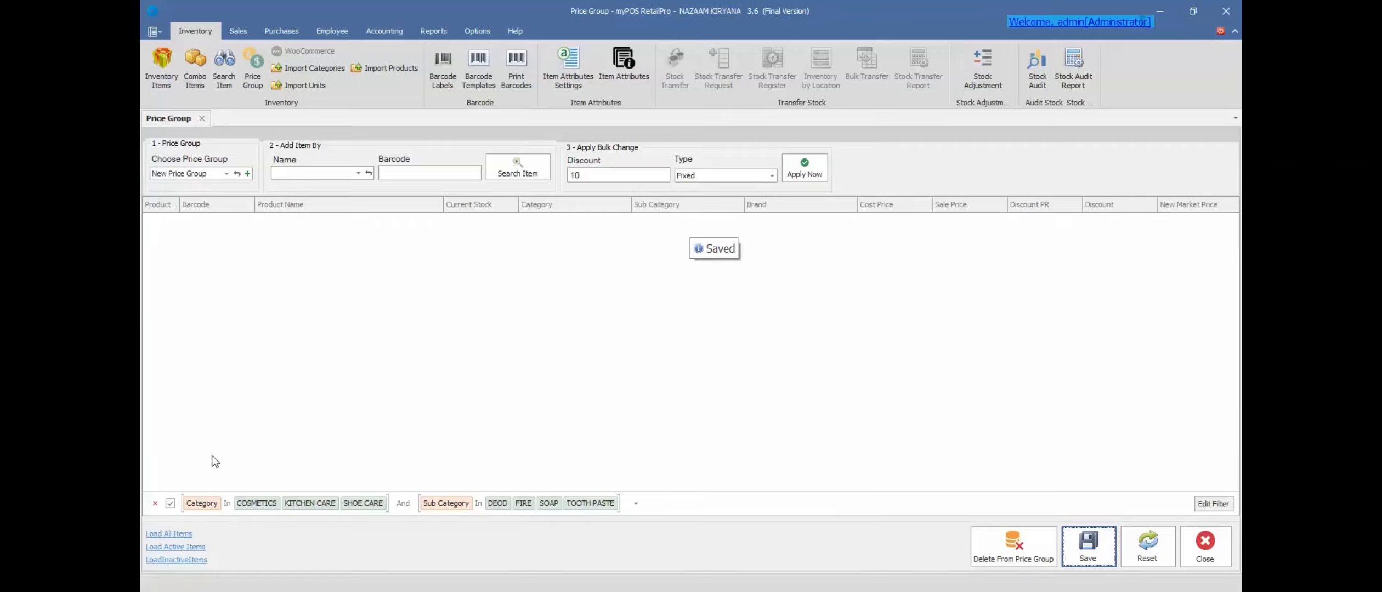
# Clear the Category and Sub Category filters and load the active items for New Price Group.
pyautogui.click(157, 503)
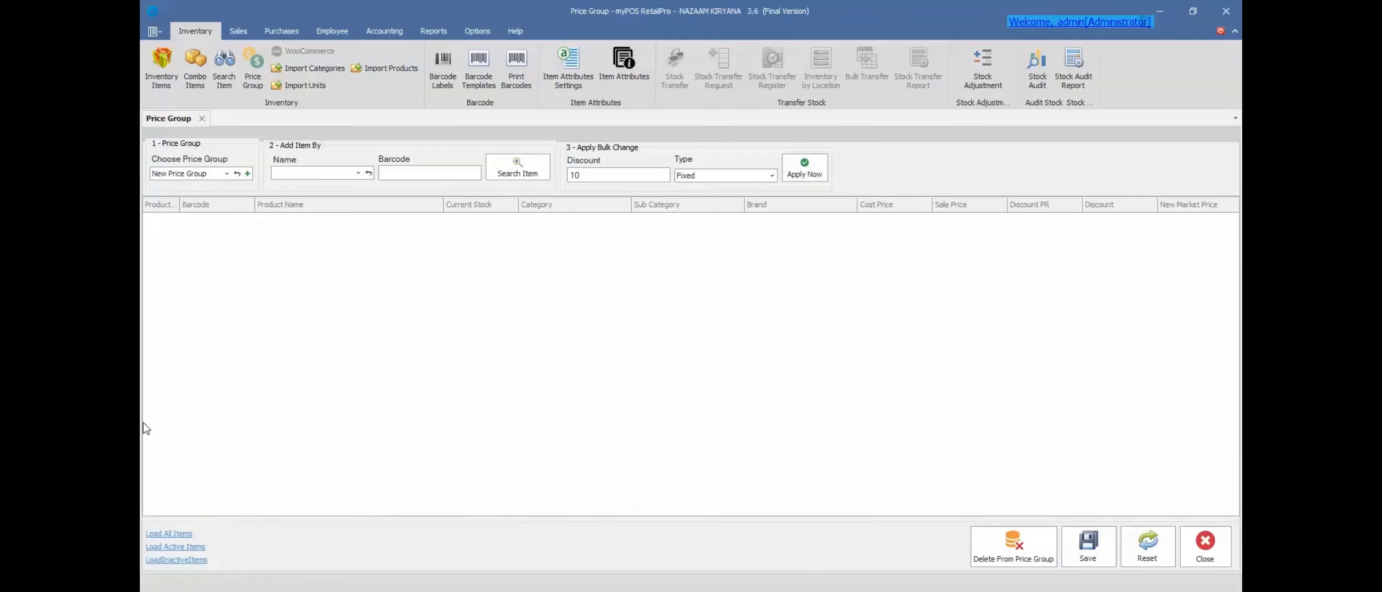
pyautogui.click(226, 173)
pyautogui.click(226, 174)
pyautogui.click(177, 548)
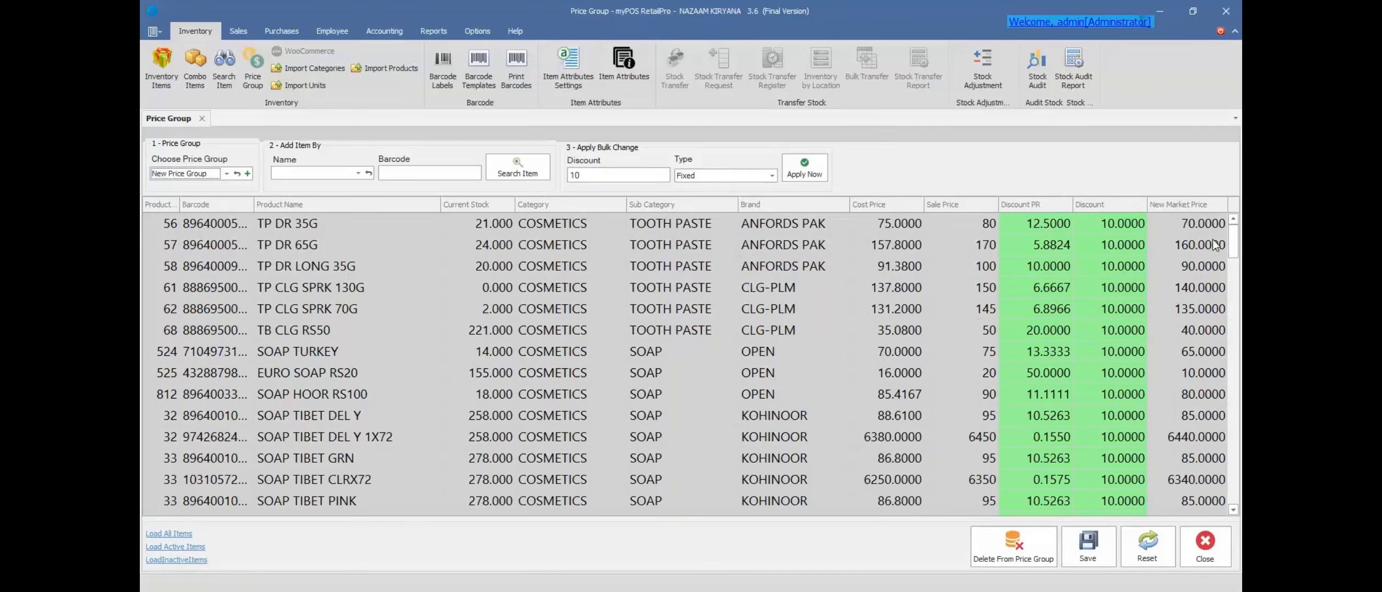
pyautogui.moveTo(1232, 240)
pyautogui.mouseDown()
pyautogui.moveTo(1238, 264)
pyautogui.moveTo(1237, 239)
pyautogui.mouseUp()
# Open the Admin employee's login details and examine the price groups available for assignment.
pyautogui.click(333, 31)
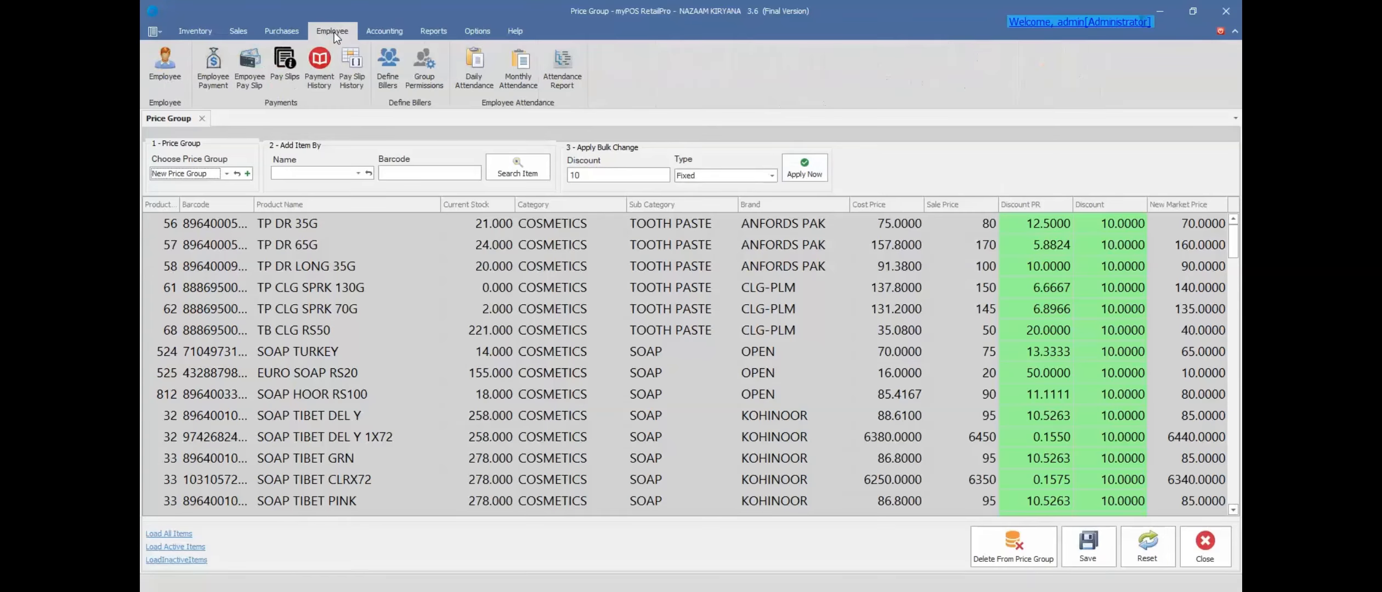
pyautogui.click(164, 73)
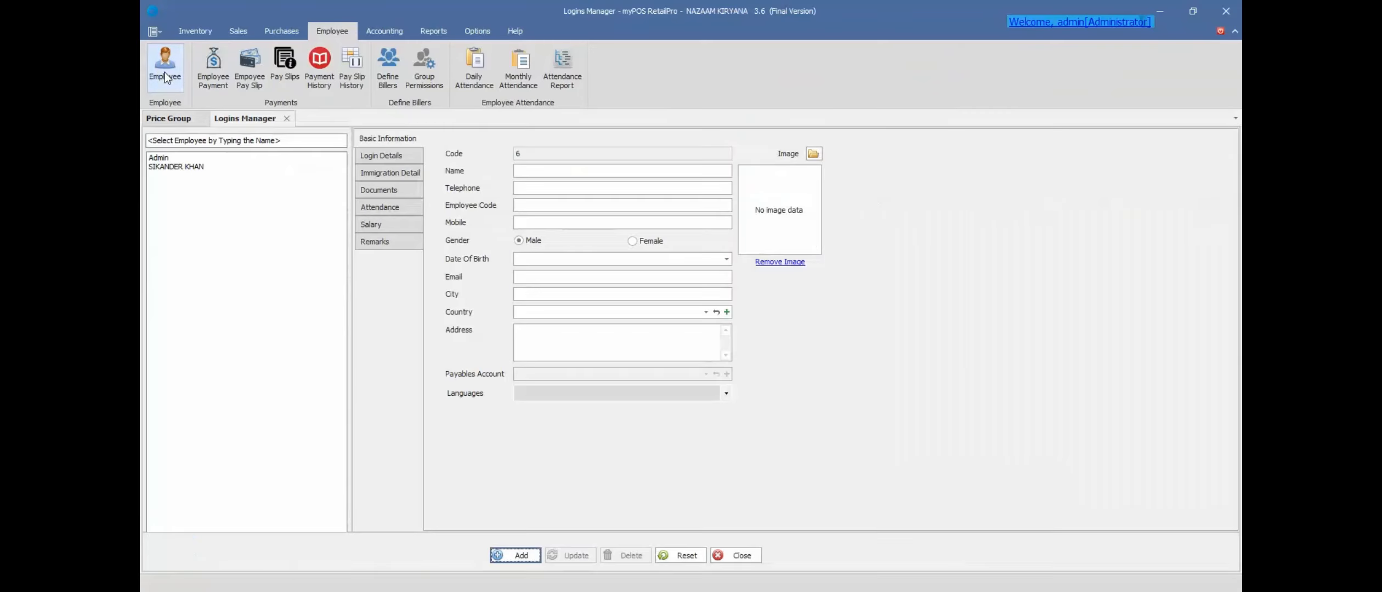
pyautogui.click(173, 165)
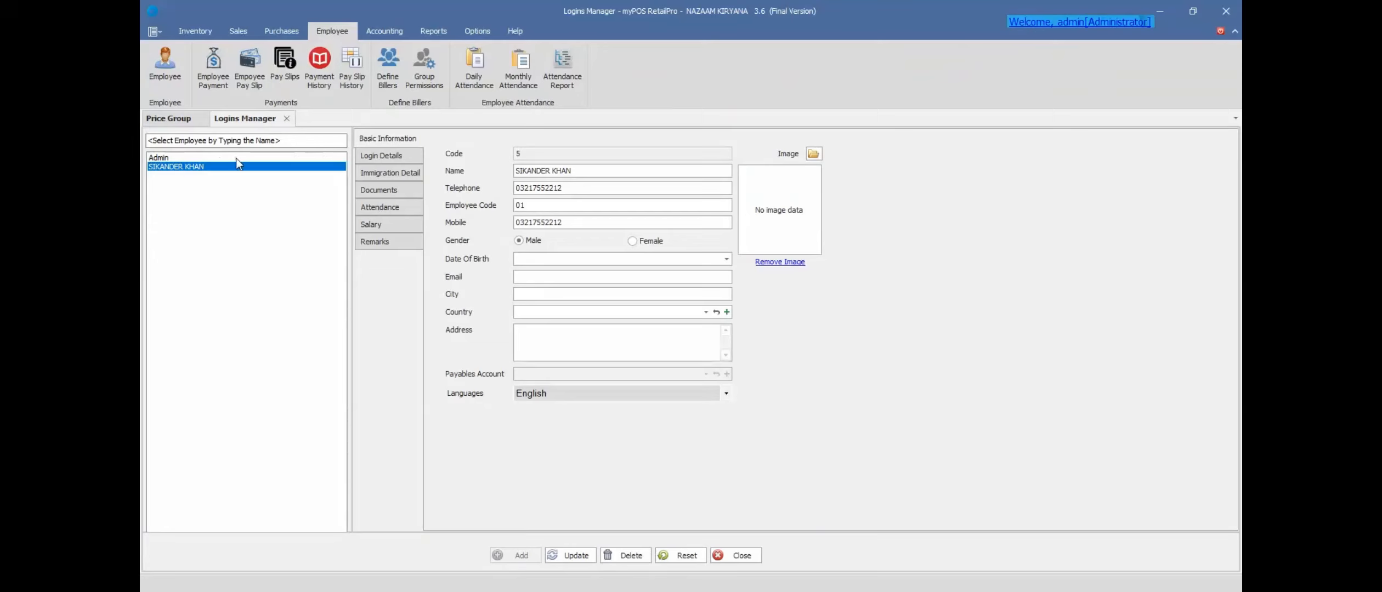
pyautogui.click(219, 157)
pyautogui.click(380, 156)
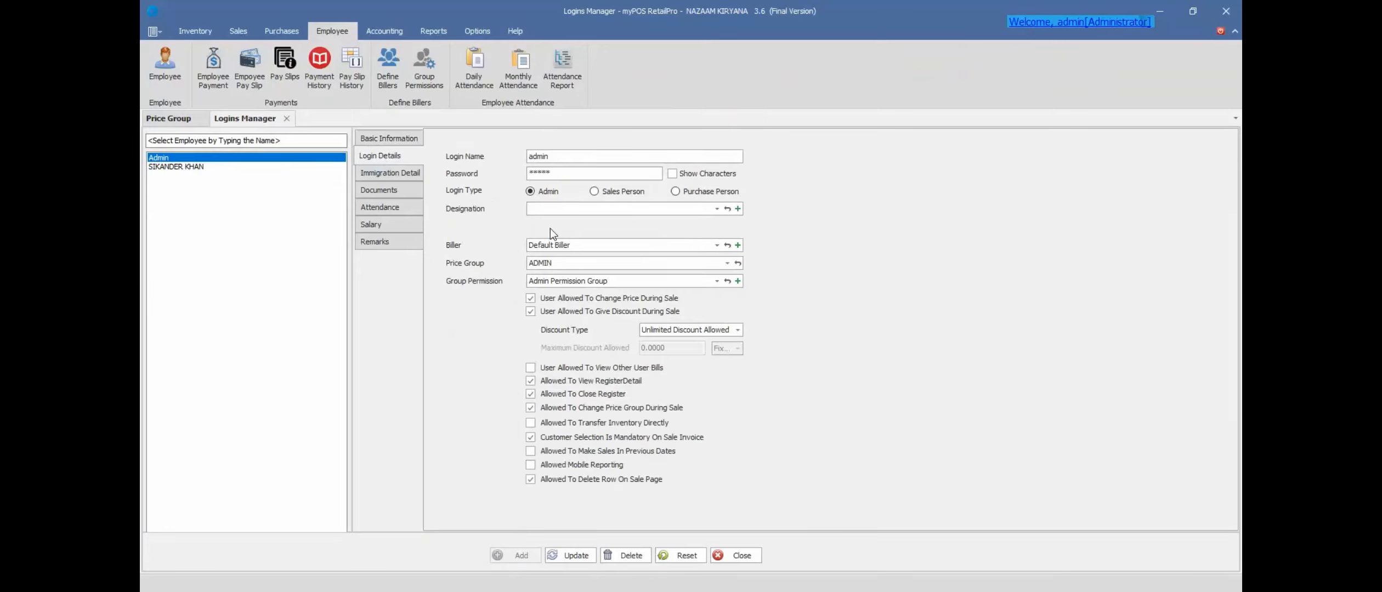
pyautogui.click(728, 264)
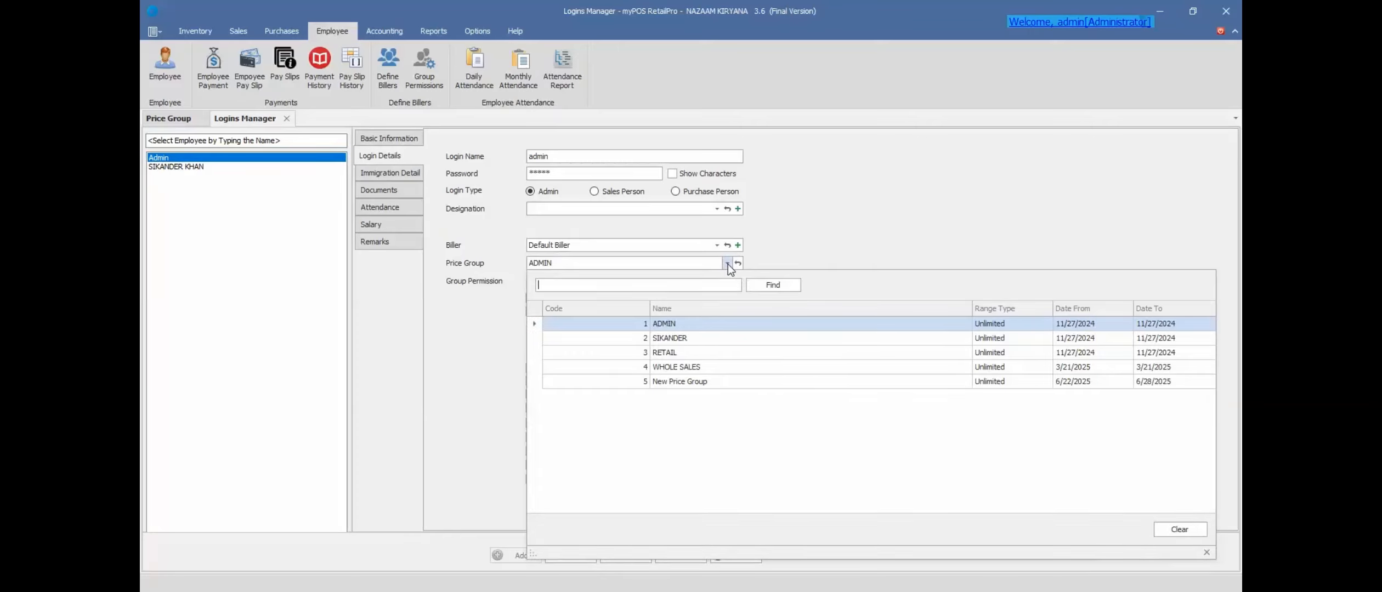
pyautogui.click(728, 265)
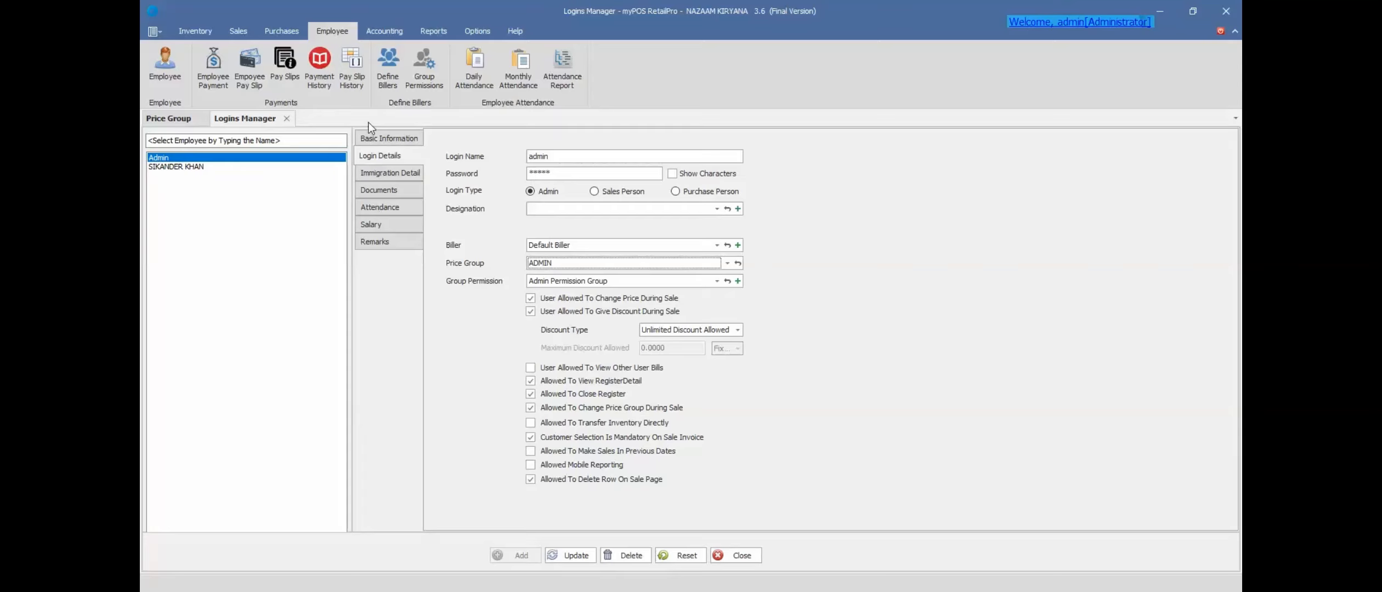
# Open a new sale invoice.
pyautogui.click(238, 32)
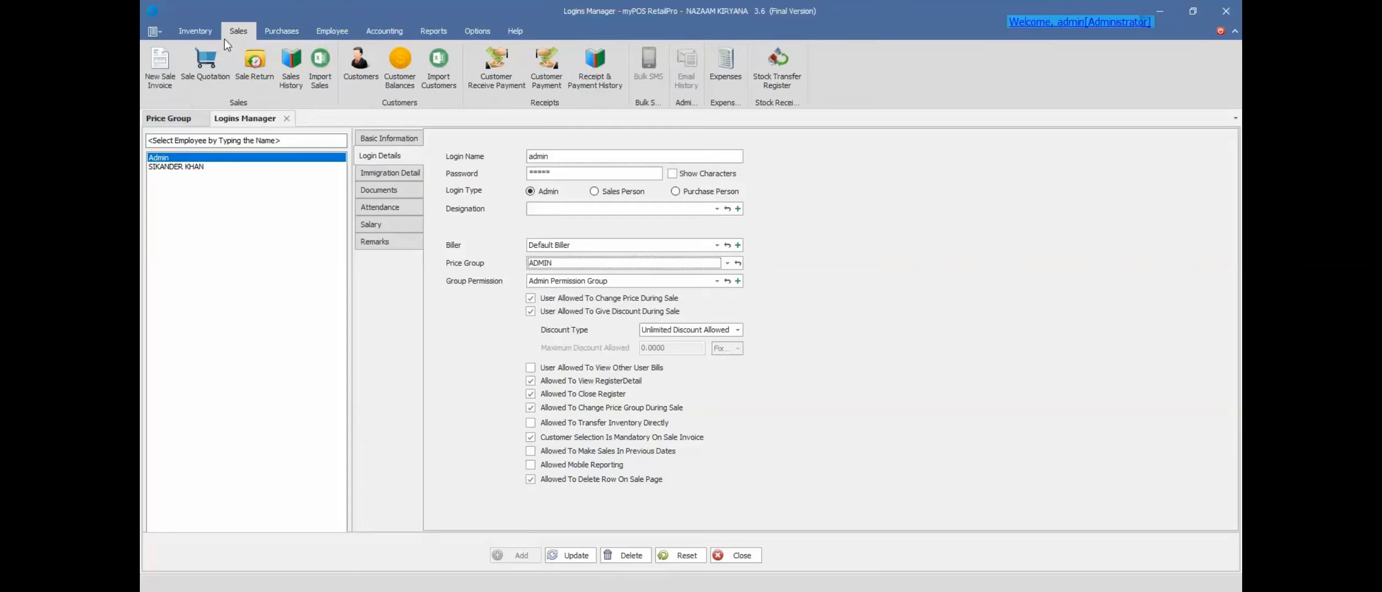
pyautogui.click(167, 70)
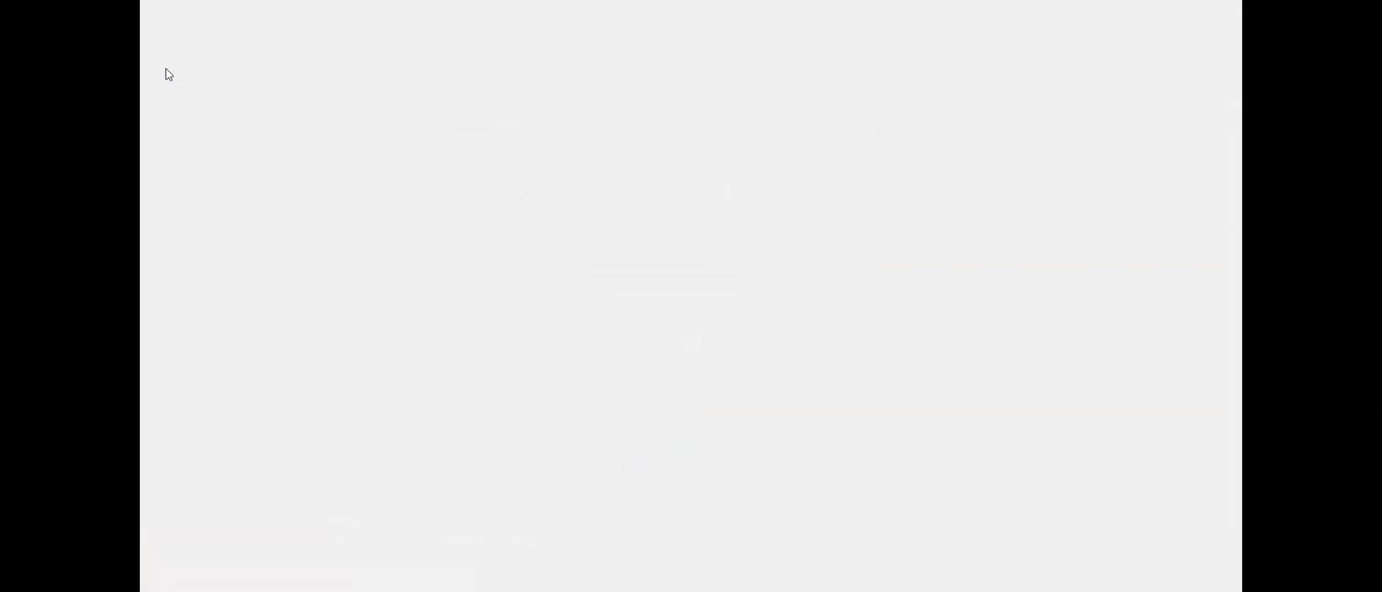